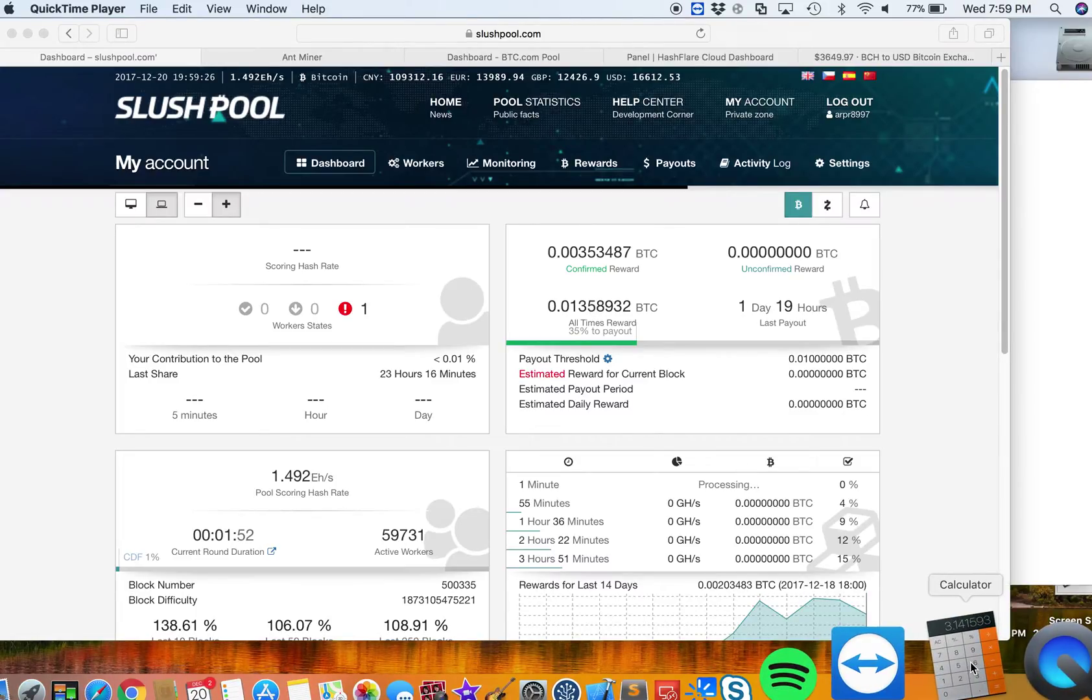
# Step: Clear Calculator and key in the Slush Pool all-time reward 0.01358932
pyautogui.click(970, 663)
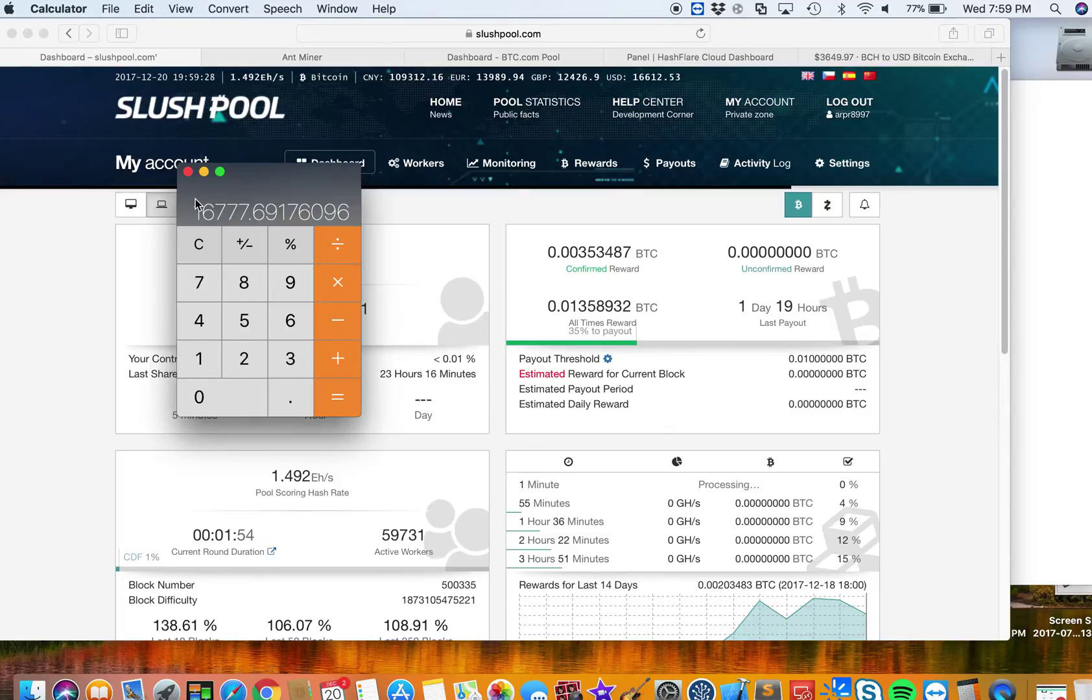
pyautogui.click(199, 245)
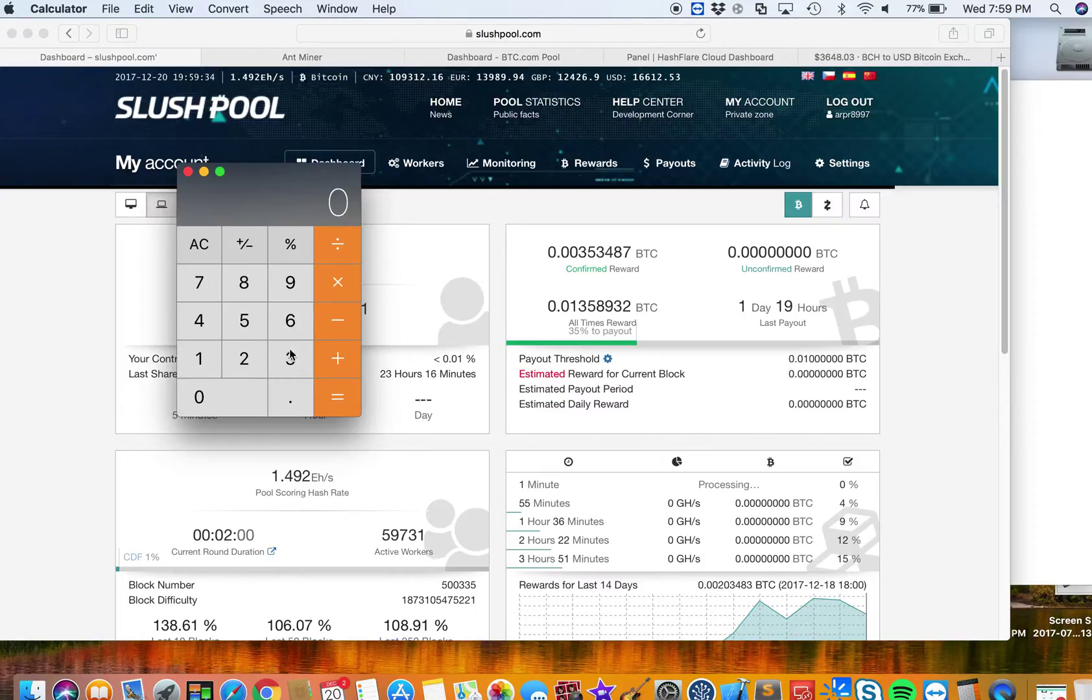
pyautogui.click(290, 396)
pyautogui.click(234, 393)
pyautogui.click(213, 363)
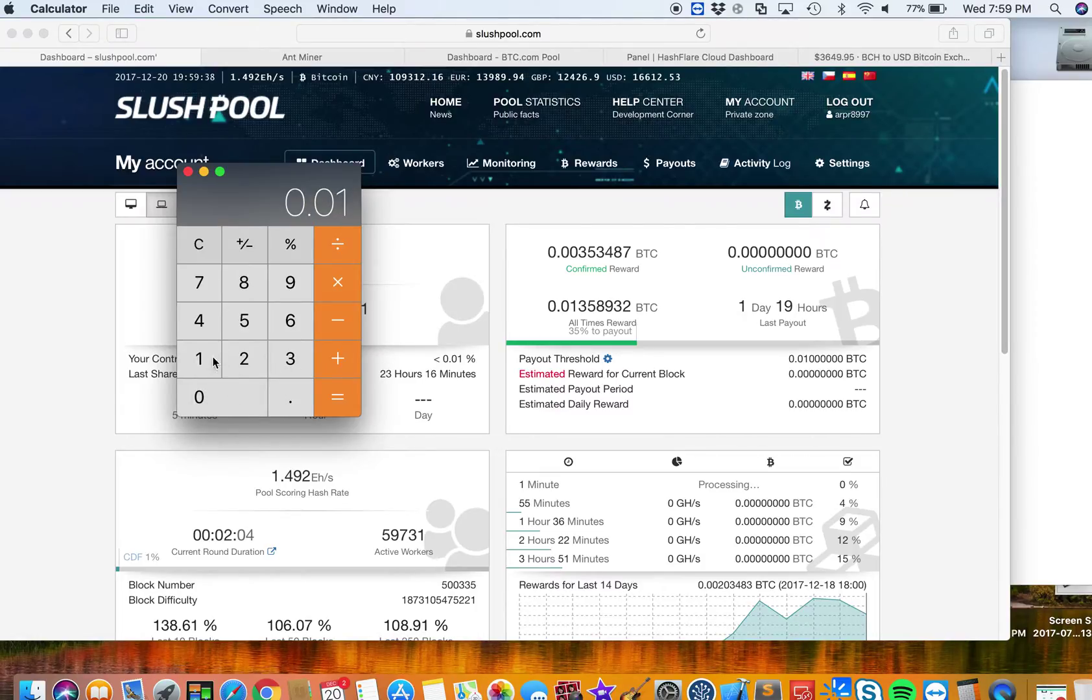
pyautogui.click(280, 364)
pyautogui.click(244, 321)
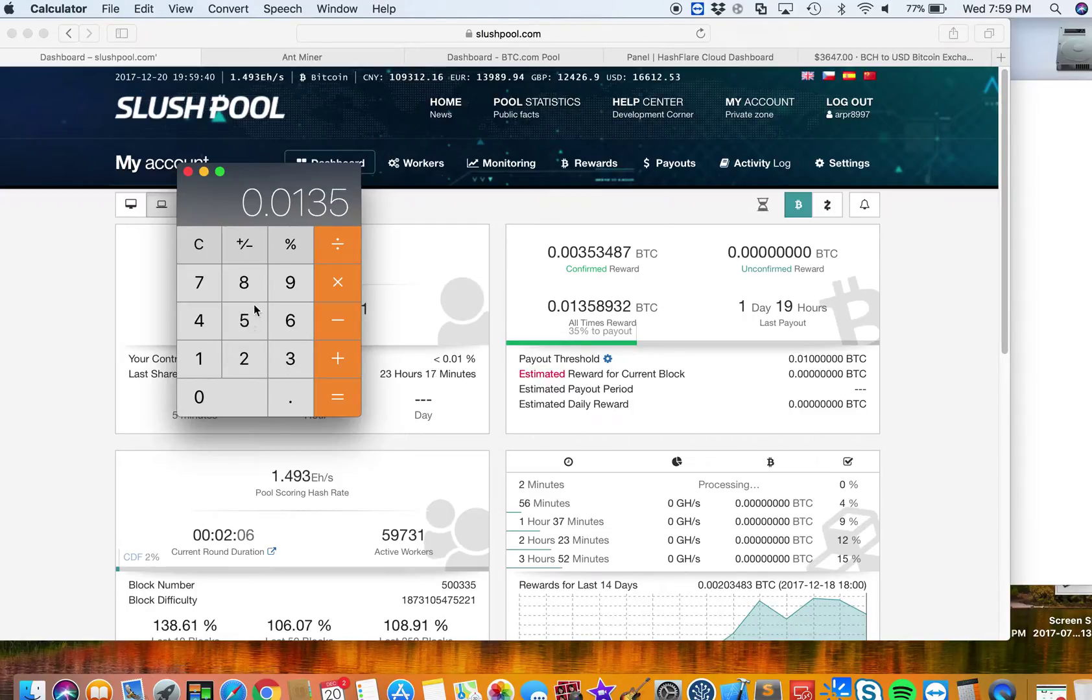
pyautogui.click(243, 282)
pyautogui.click(290, 283)
pyautogui.click(290, 358)
pyautogui.click(246, 358)
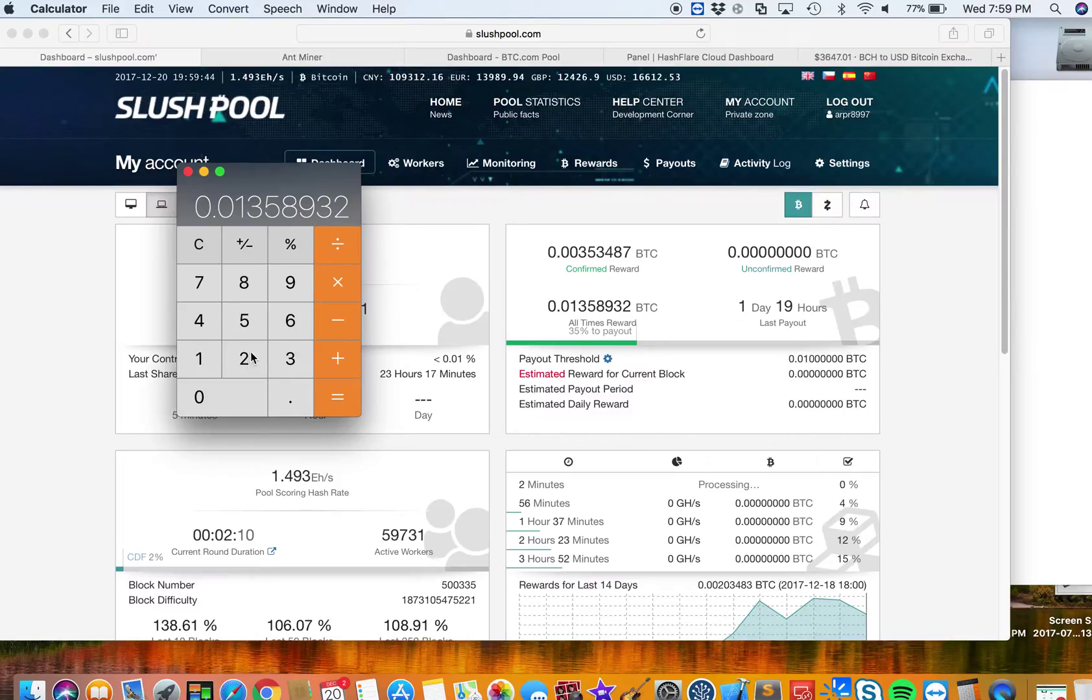
pyautogui.click(338, 359)
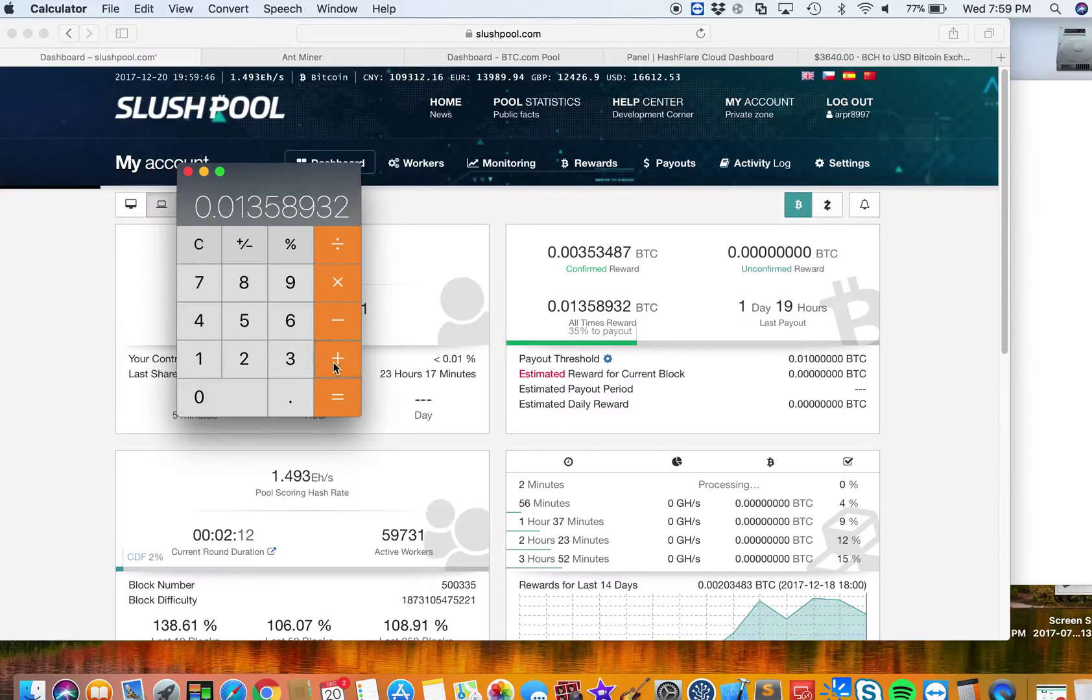
# Step: Check the BTC/USD price of $16550.00 in the GDAX product list, staying on BCH/USD
pyautogui.click(508, 56)
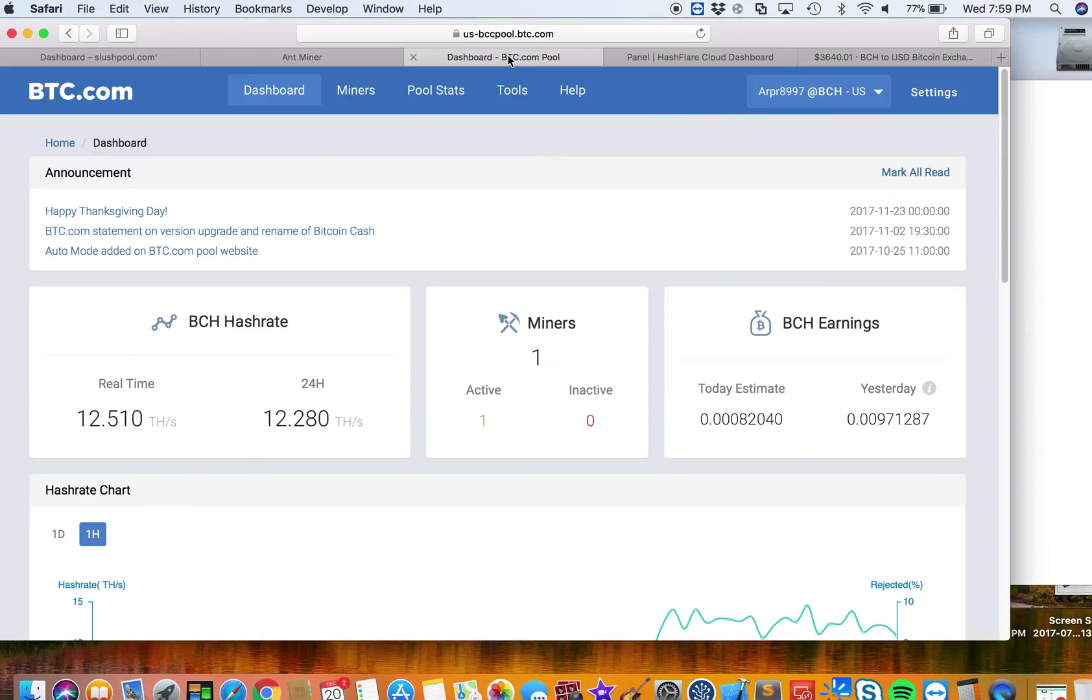
pyautogui.scroll(-1, 346, 249)
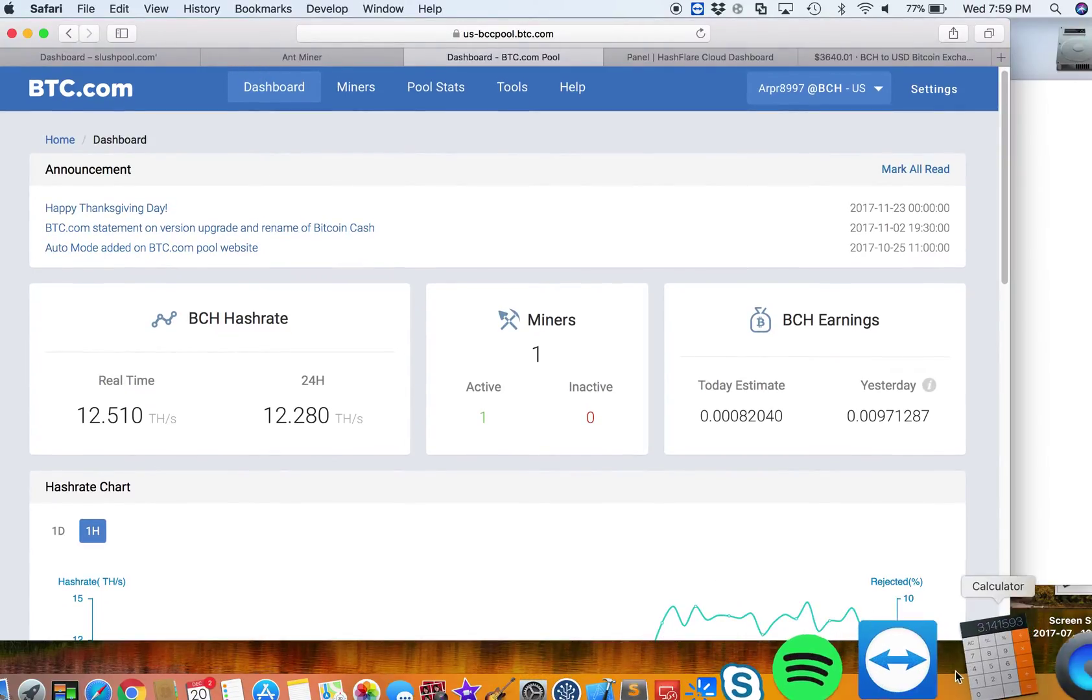
pyautogui.click(998, 666)
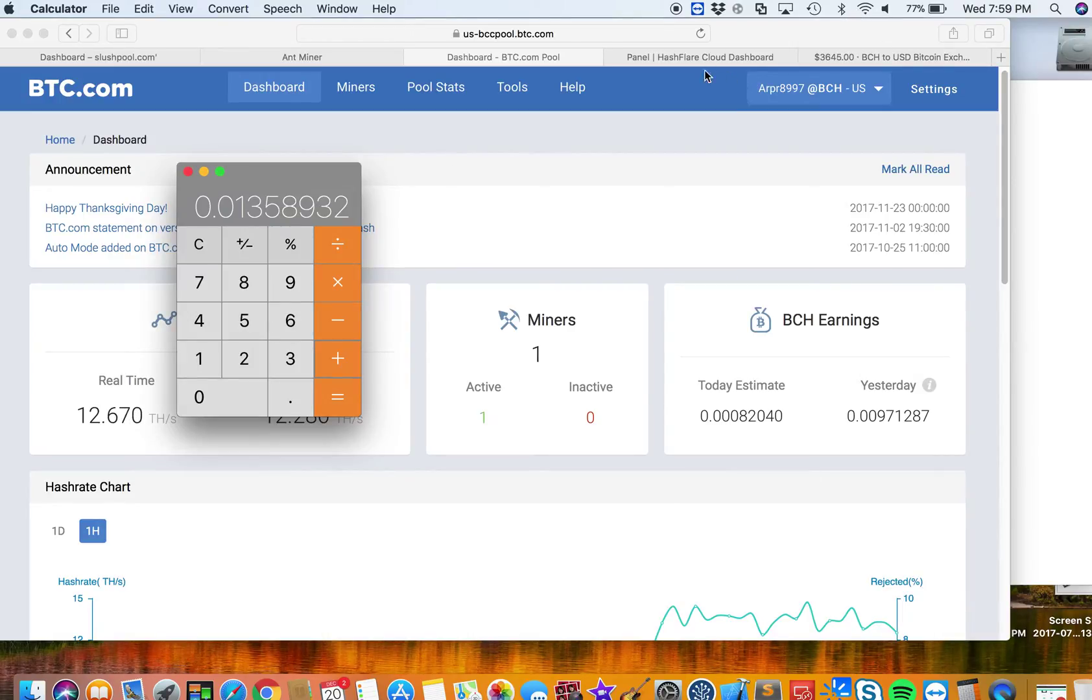
pyautogui.click(855, 57)
pyautogui.click(167, 112)
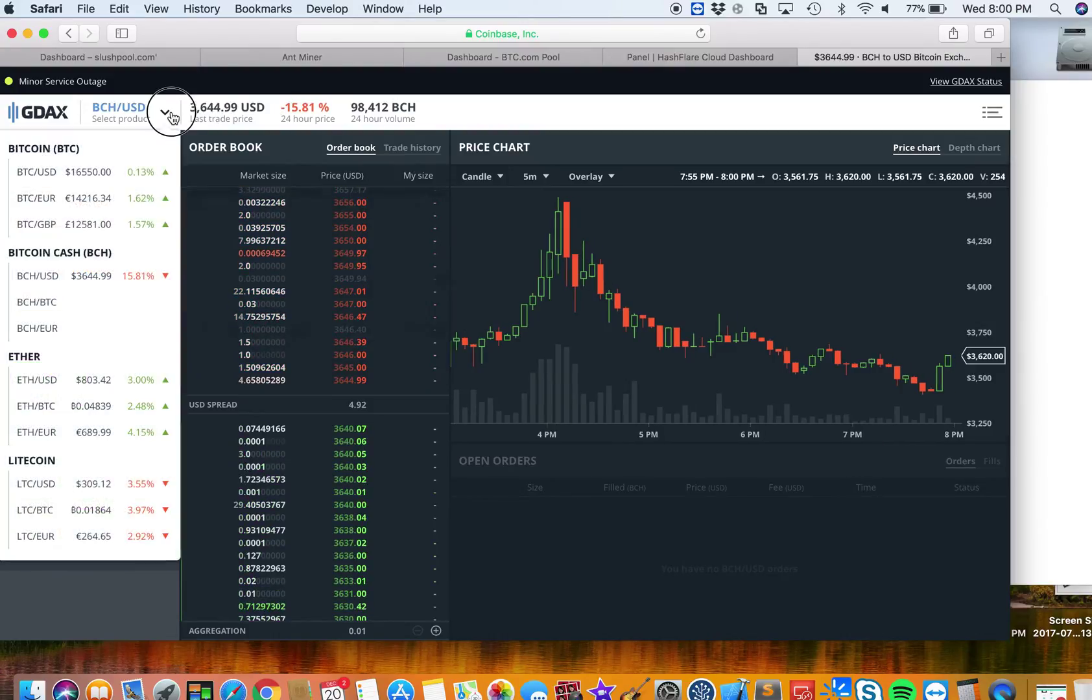
pyautogui.click(168, 112)
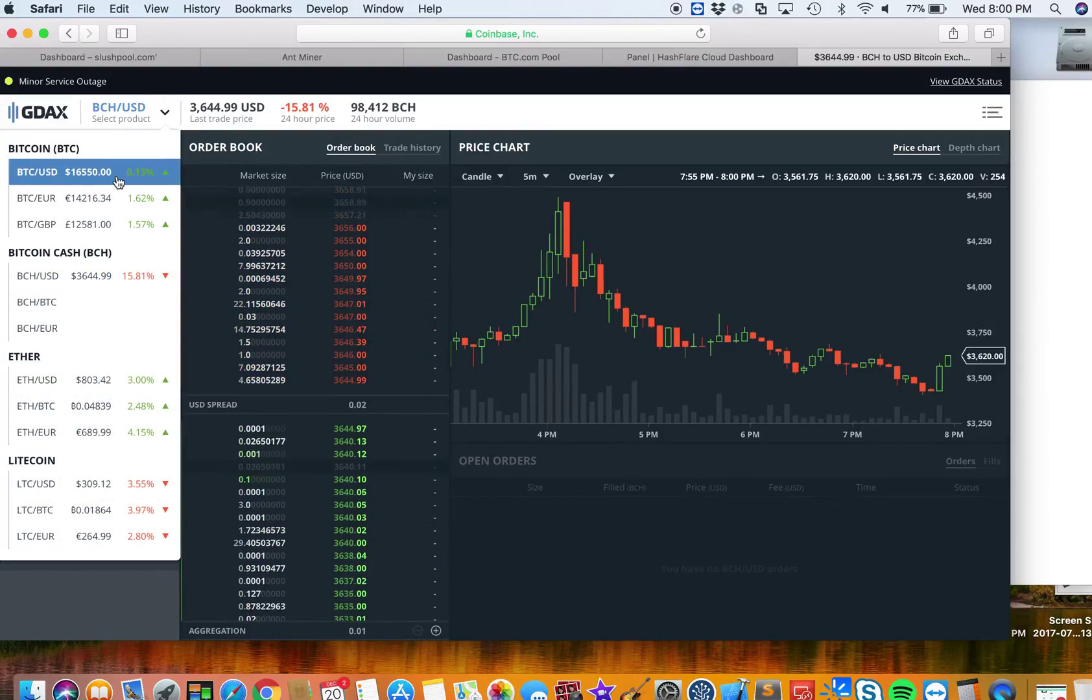
pyautogui.click(529, 256)
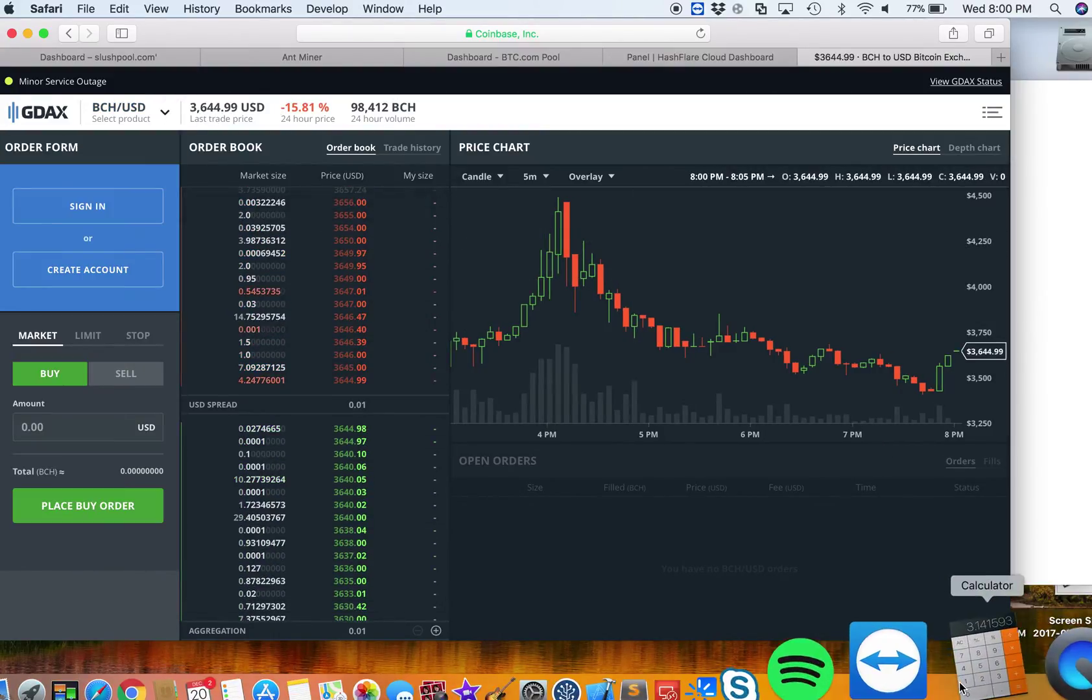
# Step: Multiply the reward by 16550 to get 224.903246 dollars
pyautogui.click(961, 688)
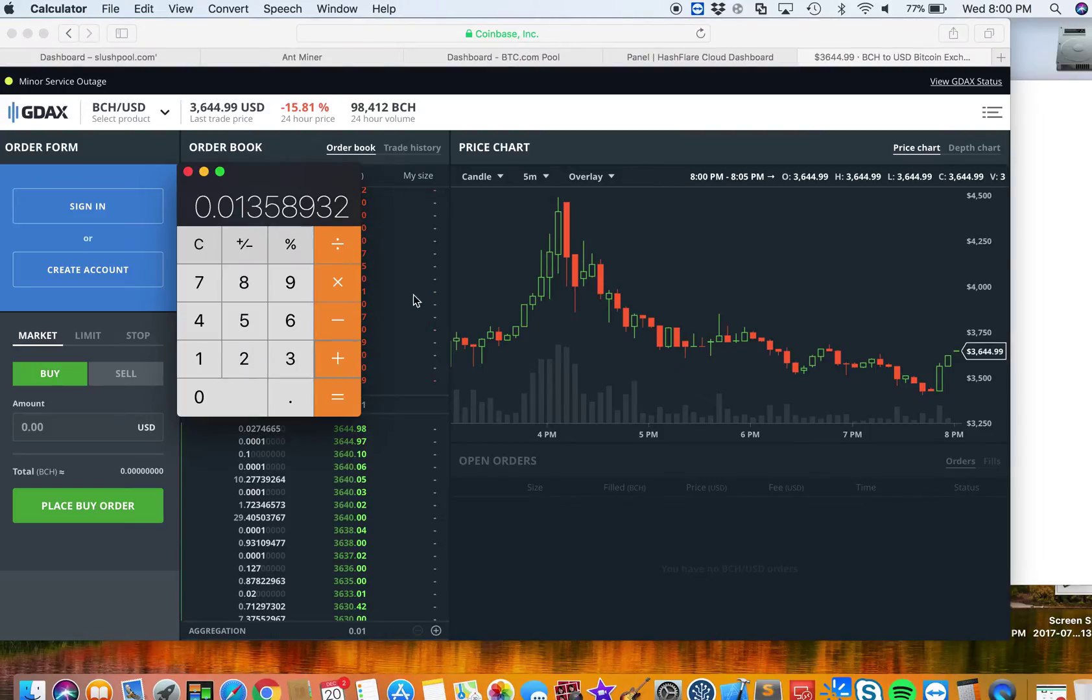
pyautogui.click(337, 283)
pyautogui.click(199, 359)
pyautogui.click(290, 321)
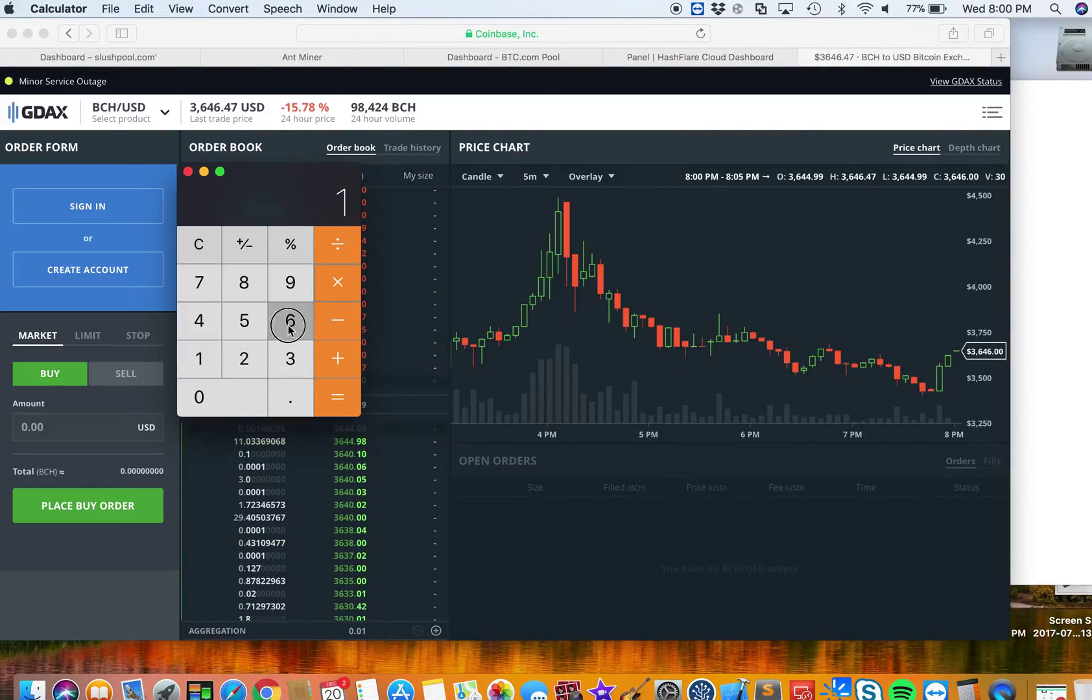
pyautogui.click(244, 321)
pyautogui.click(222, 397)
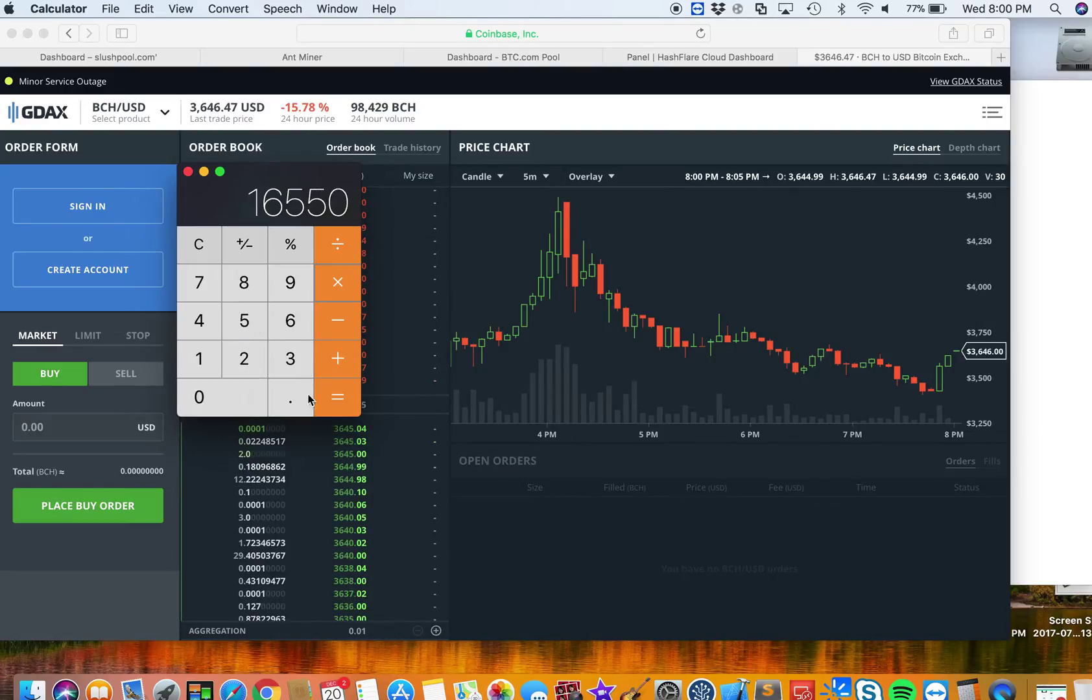
pyautogui.click(338, 399)
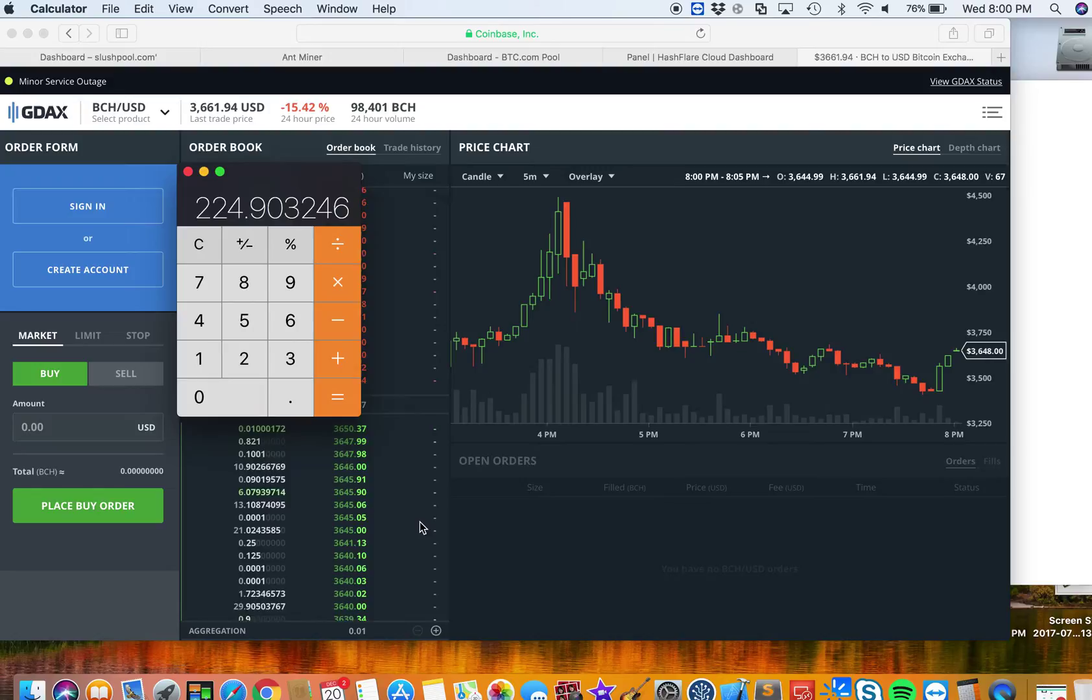
# Step: Review the BTC.com BCH pool dashboard, then return to the GDAX product list
pyautogui.click(465, 54)
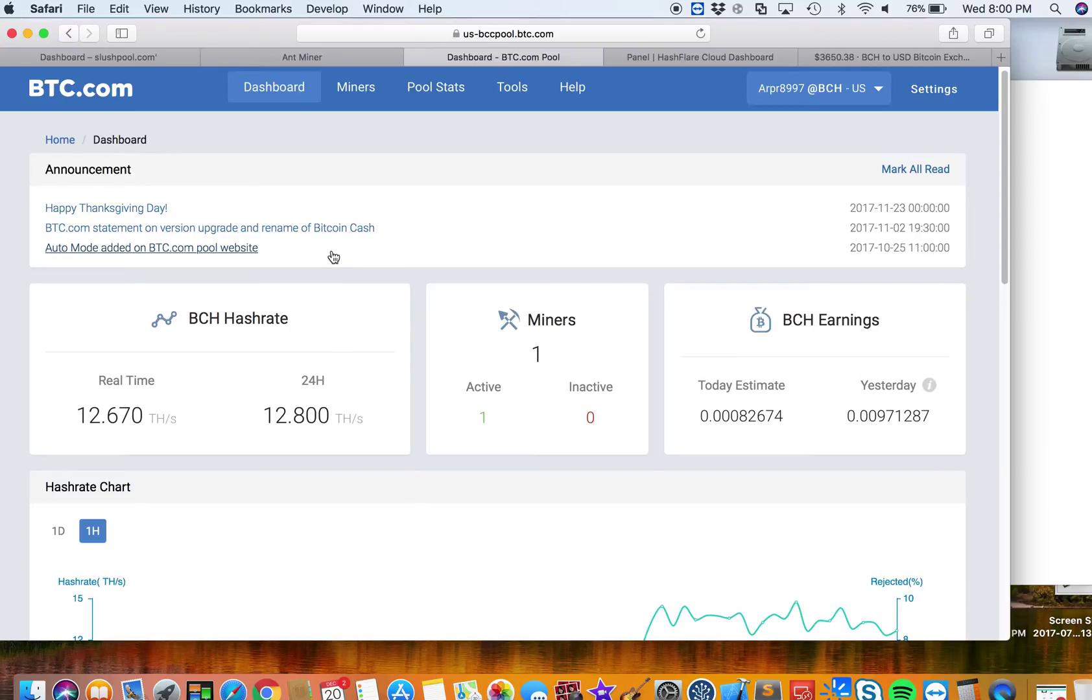
pyautogui.scroll(-1, 324, 271)
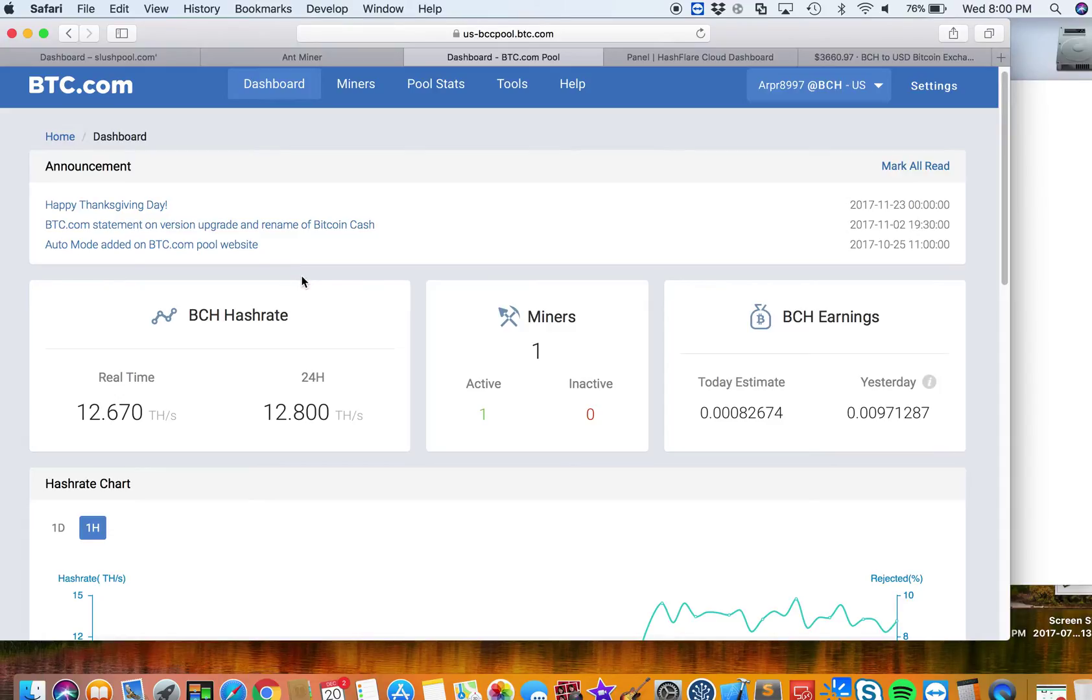
pyautogui.scroll(-1, 280, 292)
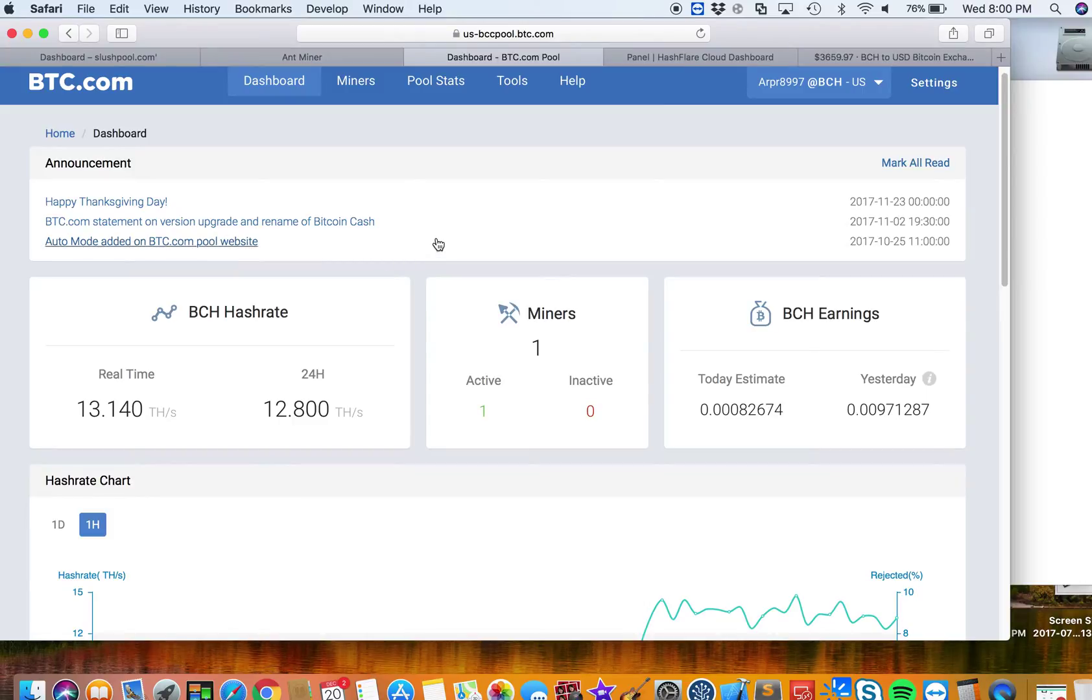
pyautogui.scroll(-3, 434, 241)
pyautogui.scroll(-3, 435, 246)
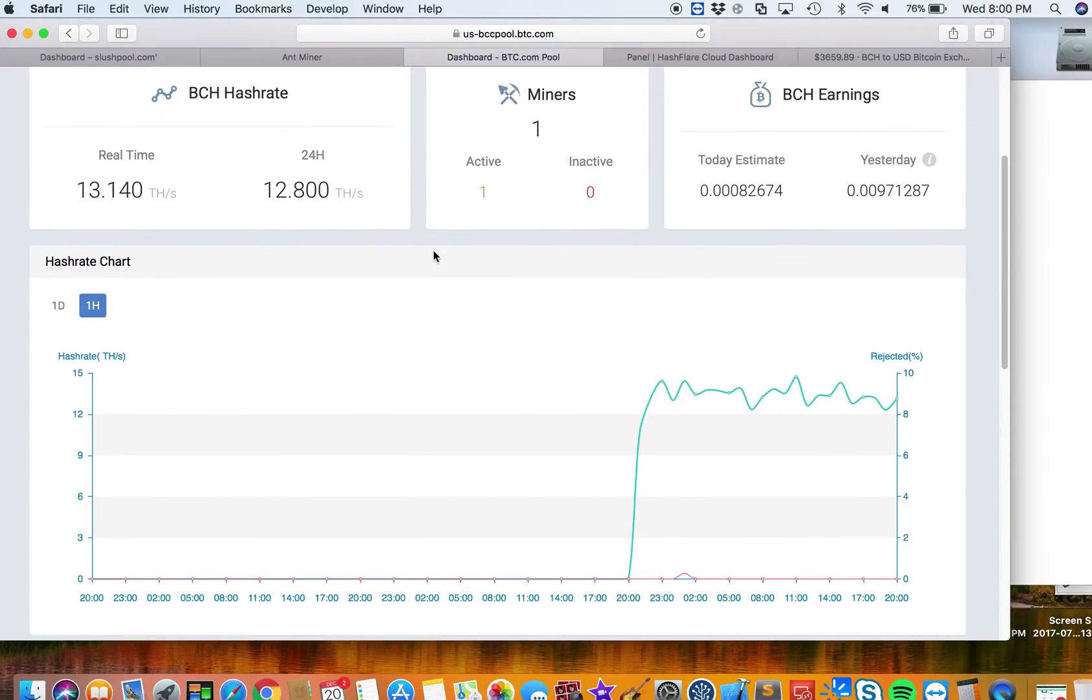
pyautogui.scroll(3, 433, 253)
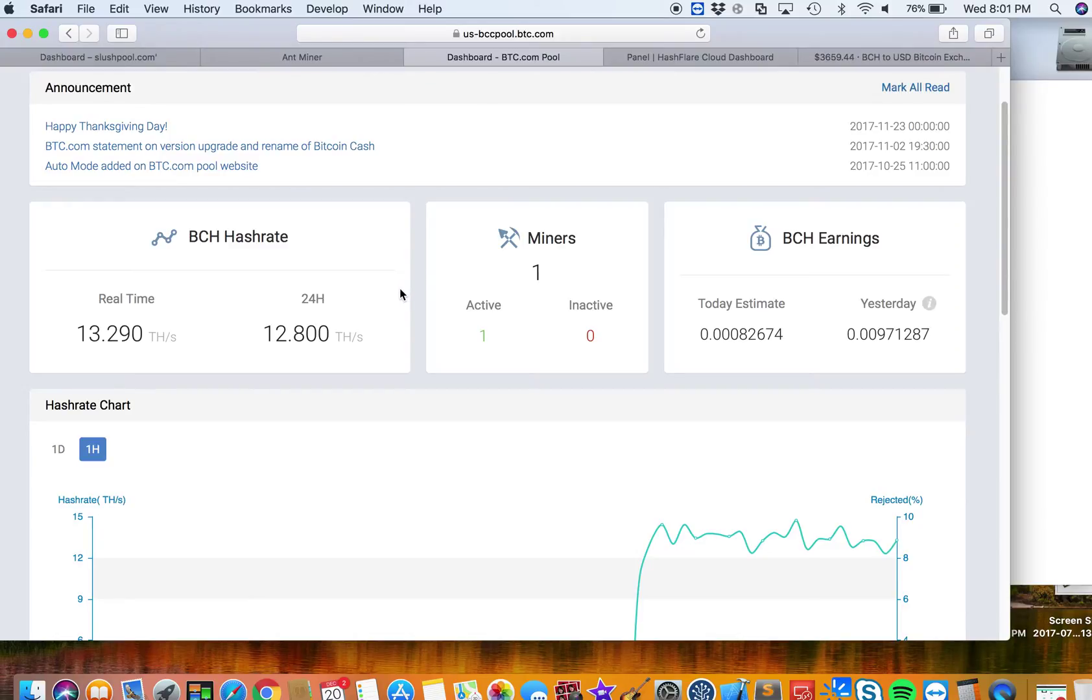
pyautogui.click(856, 58)
pyautogui.click(128, 111)
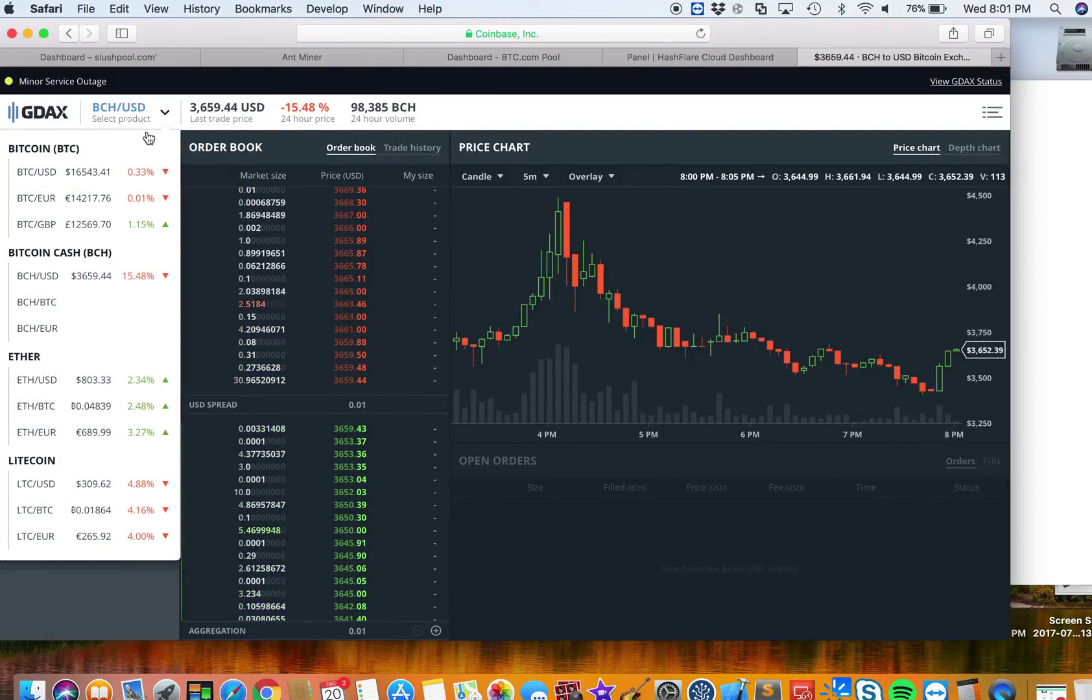
pyautogui.click(89, 282)
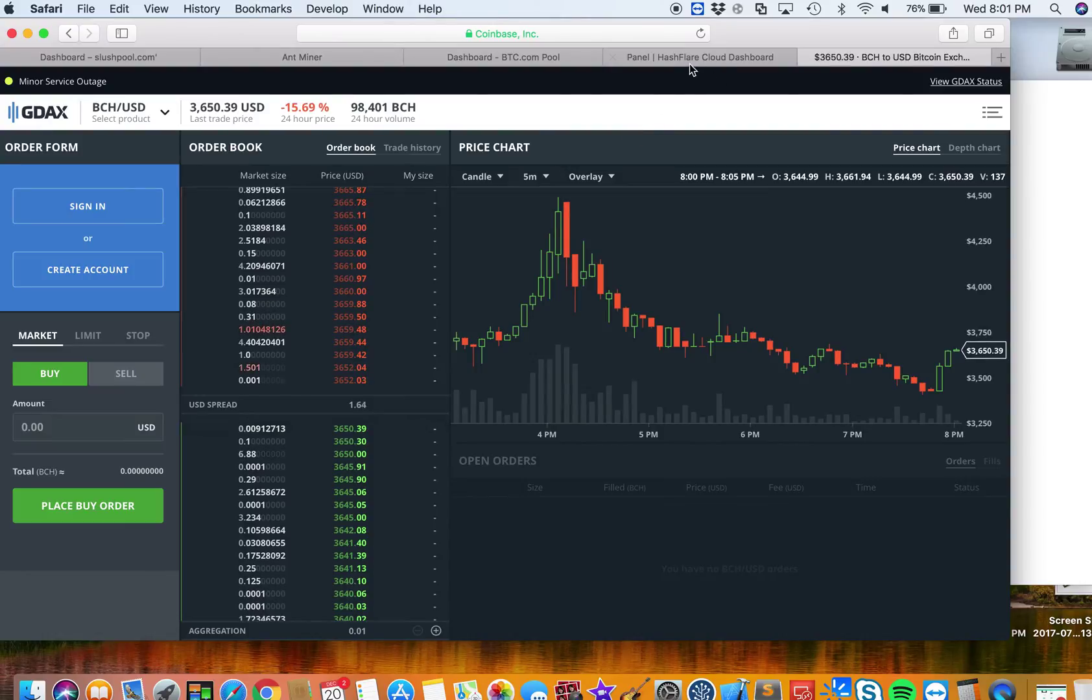
pyautogui.click(512, 56)
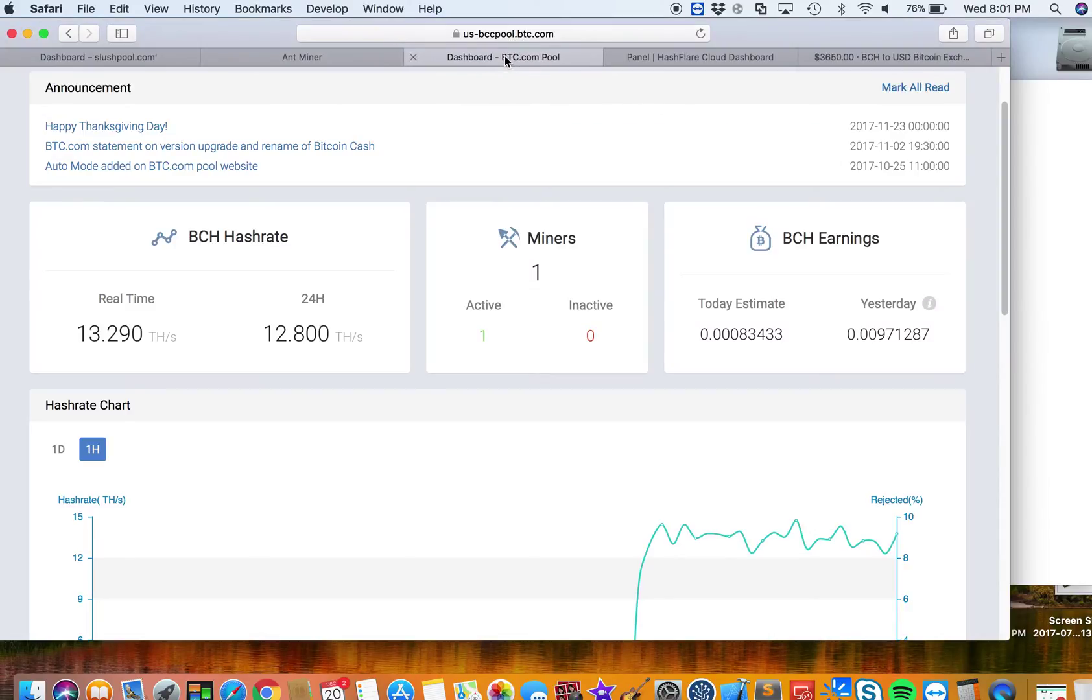
pyautogui.scroll(-5, 410, 285)
pyautogui.scroll(-8, 410, 285)
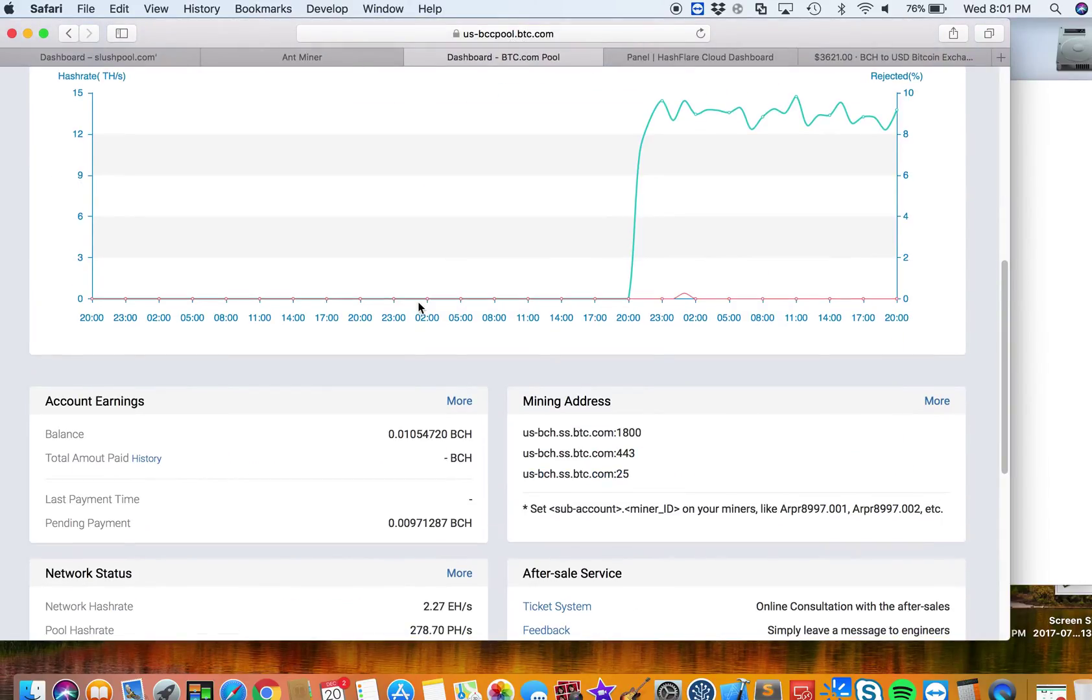
pyautogui.scroll(-1, 420, 314)
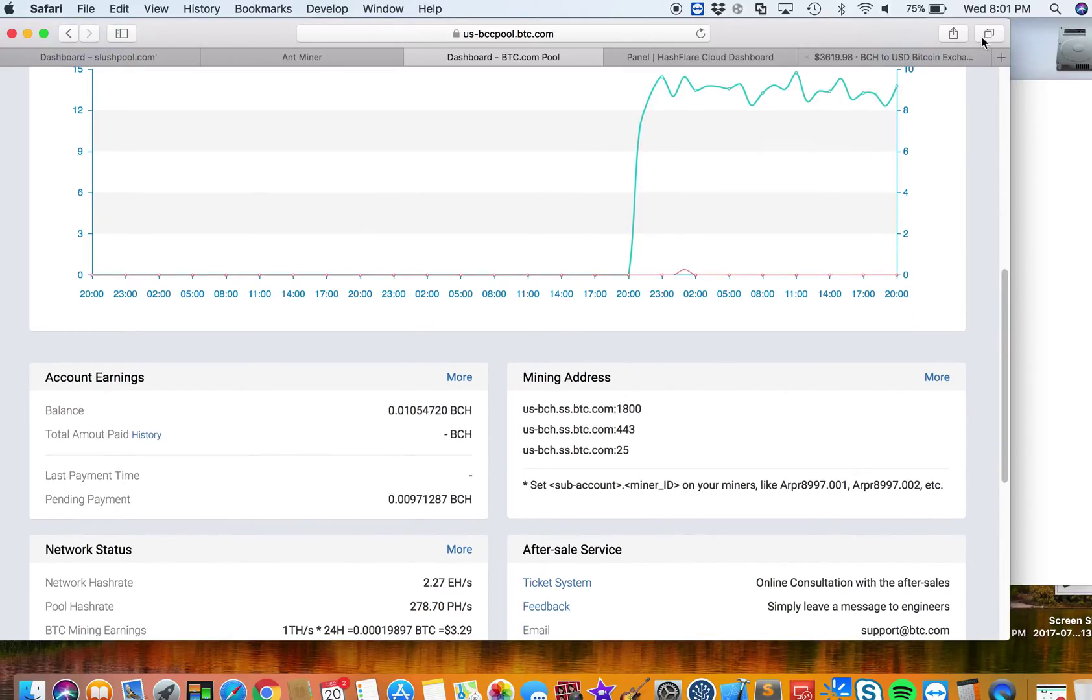
pyautogui.scroll(-3, 692, 375)
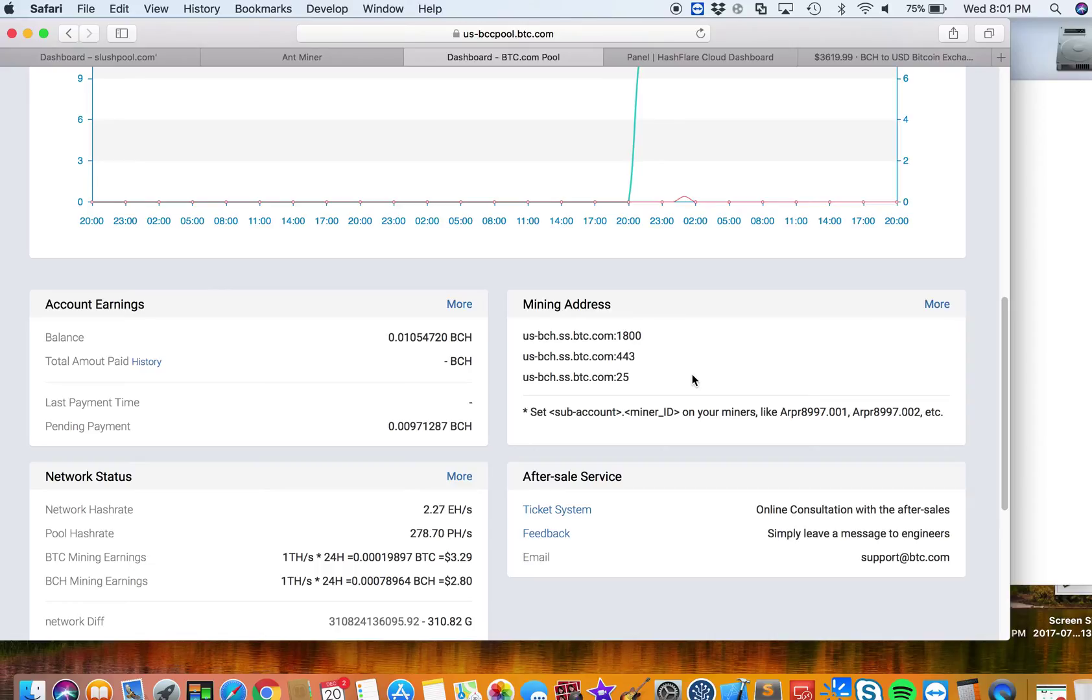
pyautogui.scroll(-1, 692, 375)
pyautogui.scroll(-3, 692, 375)
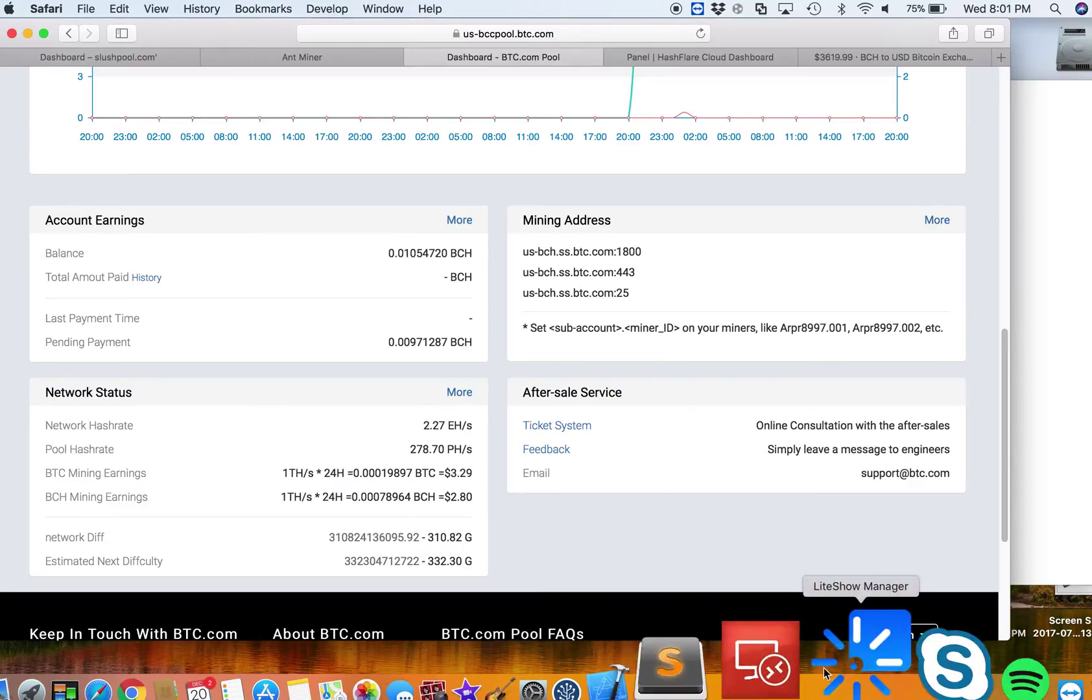
# Step: Clear Calculator, move it aside and enter the BCH balance 0.01055100
pyautogui.click(964, 666)
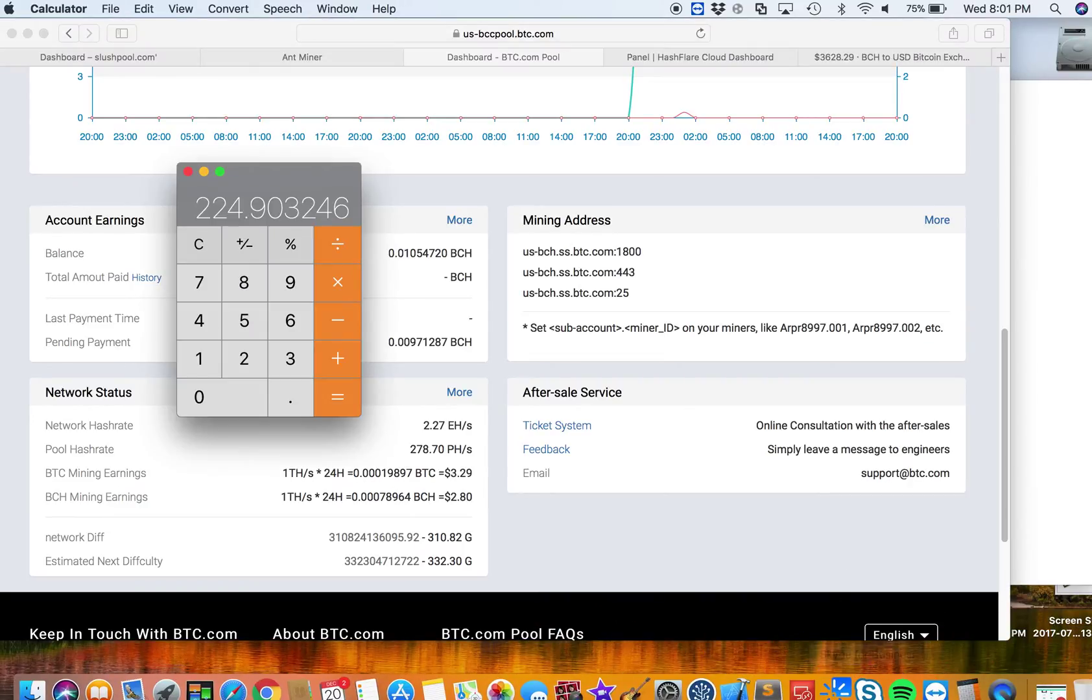
pyautogui.click(199, 244)
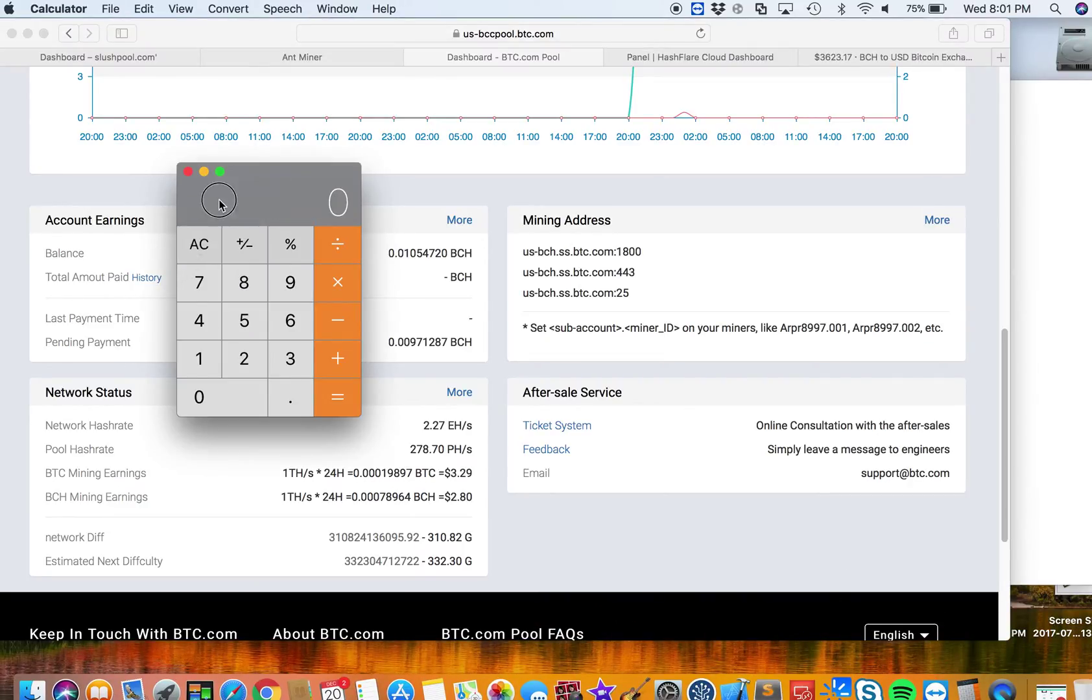
pyautogui.moveTo(218, 198); pyautogui.dragTo(90, 176)
pyautogui.click(162, 376)
pyautogui.click(76, 372)
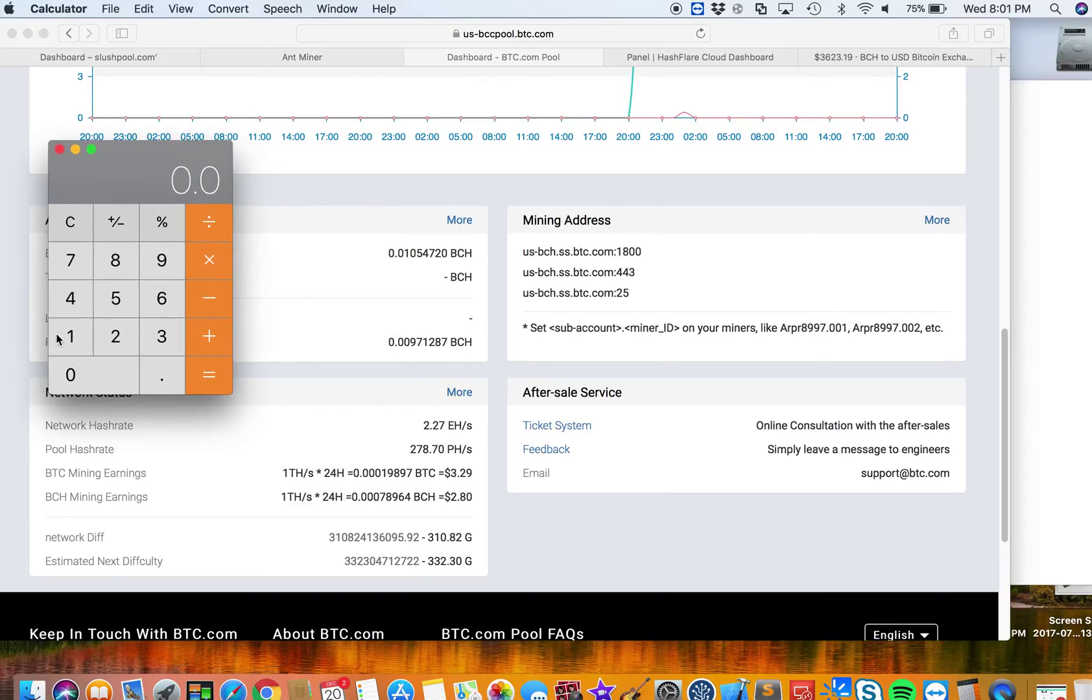
pyautogui.click(59, 339)
pyautogui.click(77, 376)
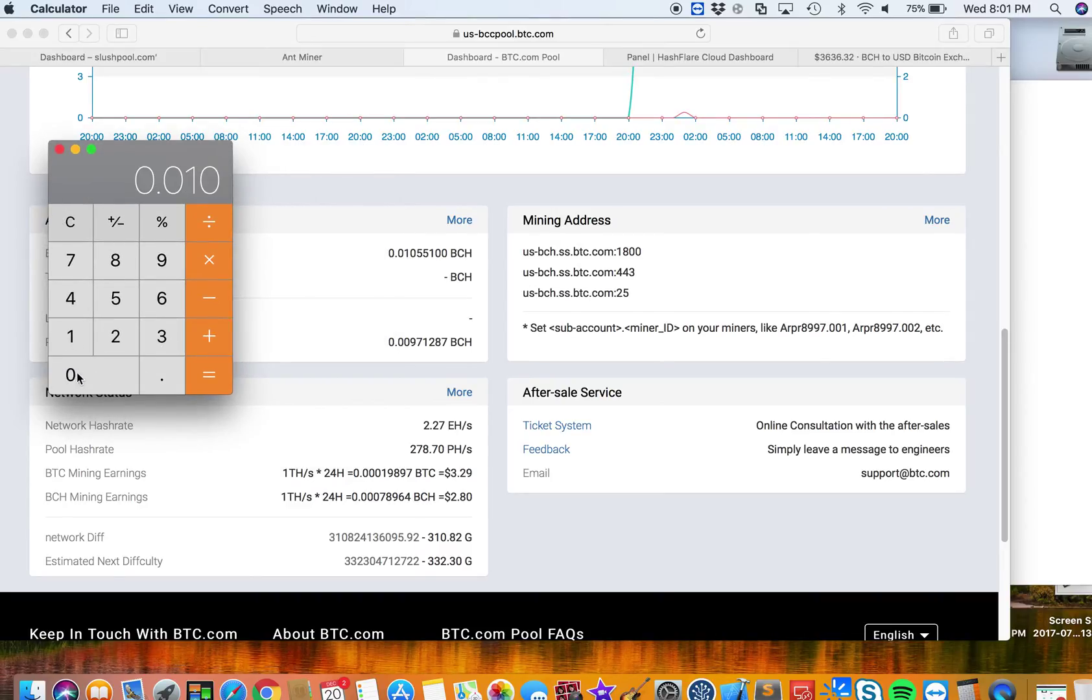
pyautogui.click(116, 299)
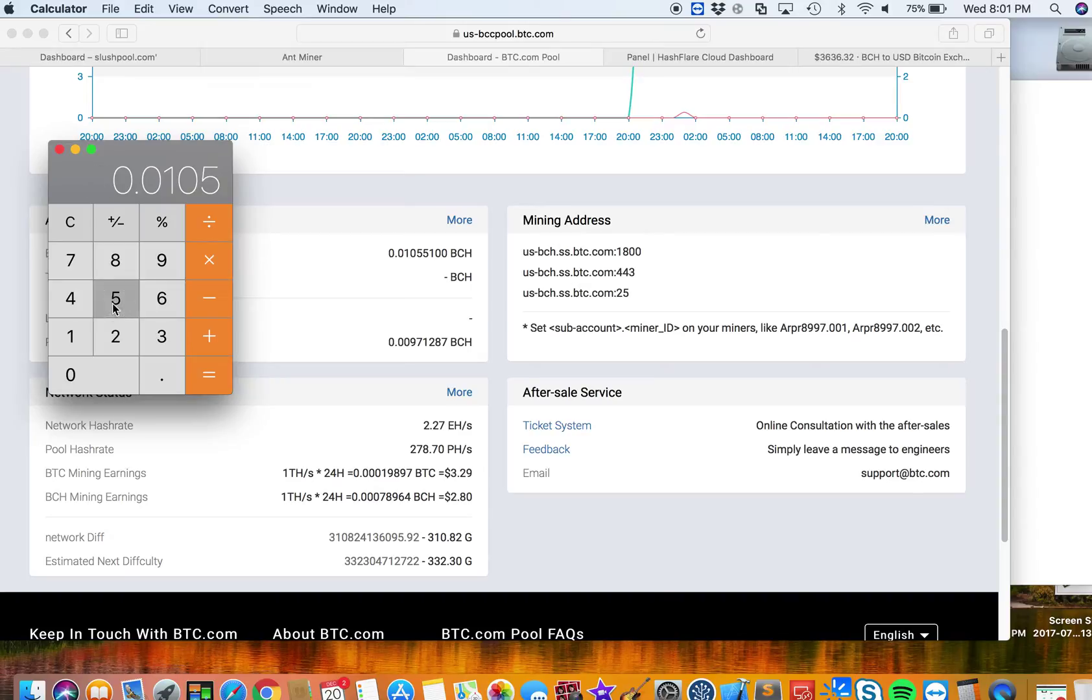
pyautogui.click(70, 336)
pyautogui.click(72, 376)
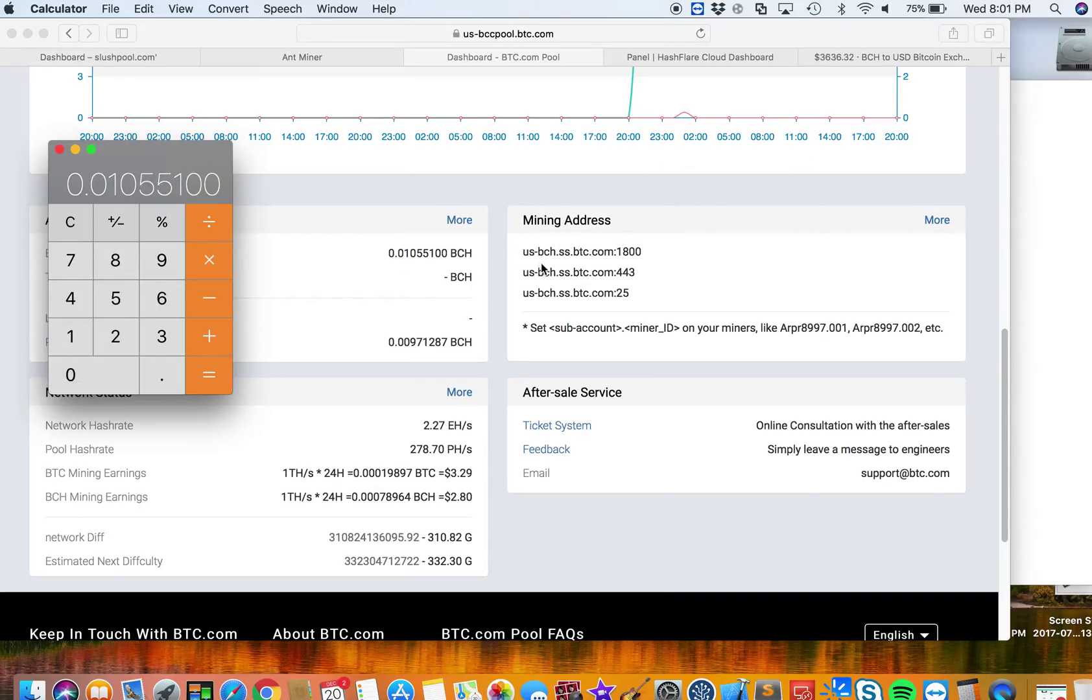
# Step: Add the pending payment 0.00971287 to total 0.02026387 BCH
pyautogui.moveTo(191, 161); pyautogui.dragTo(809, 168)
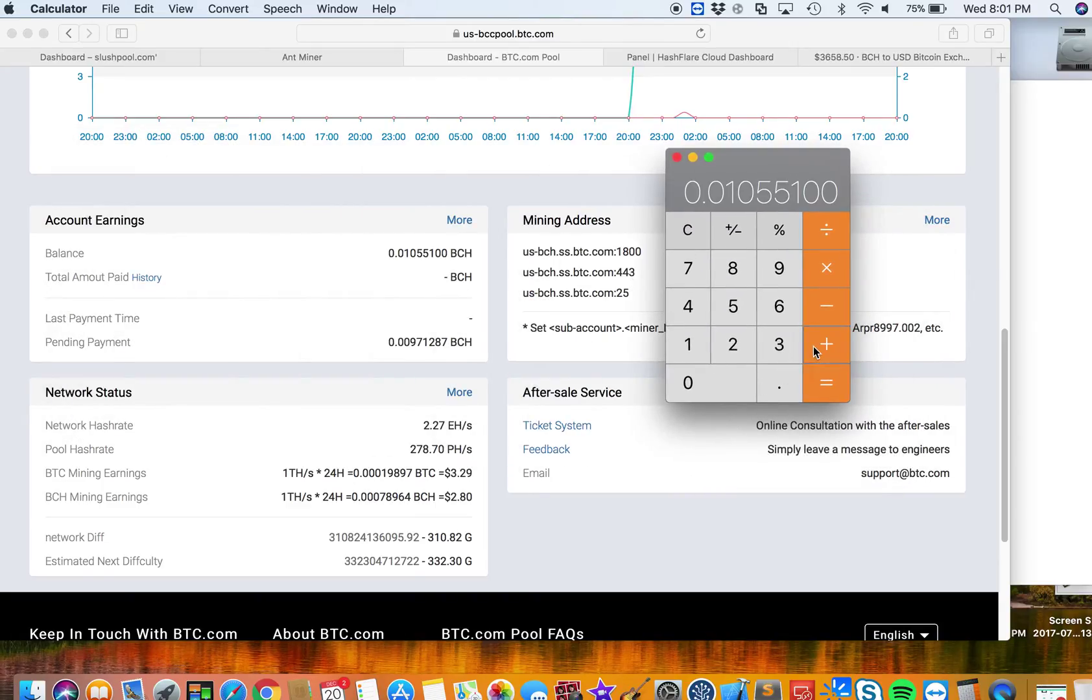
pyautogui.click(781, 386)
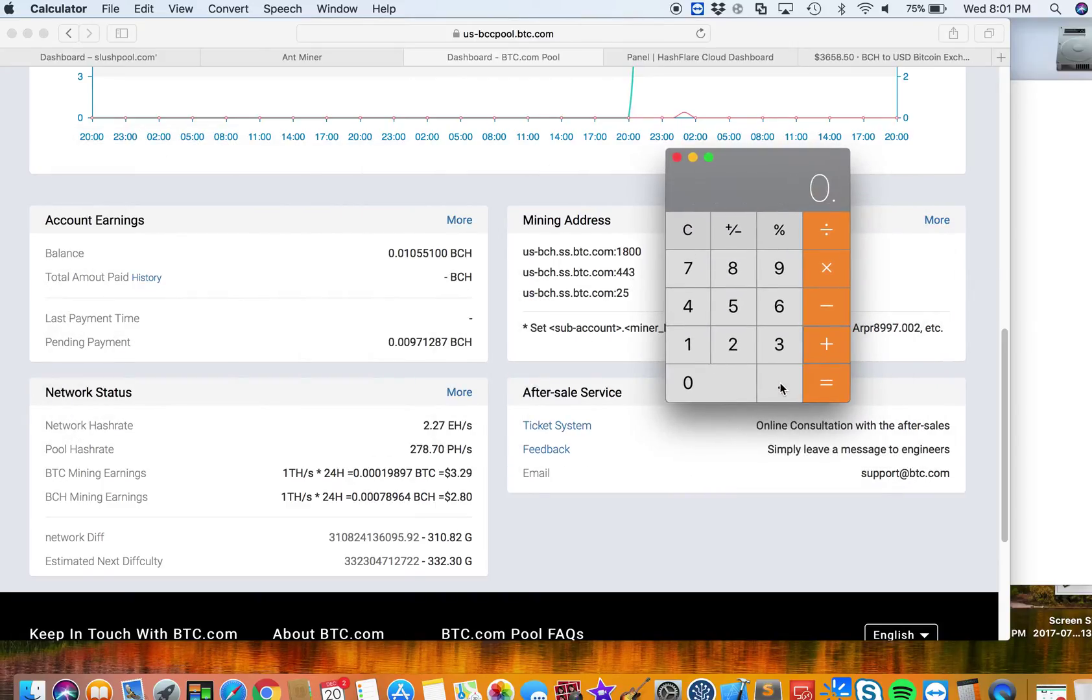
pyautogui.click(708, 395)
pyautogui.click(717, 390)
pyautogui.click(776, 273)
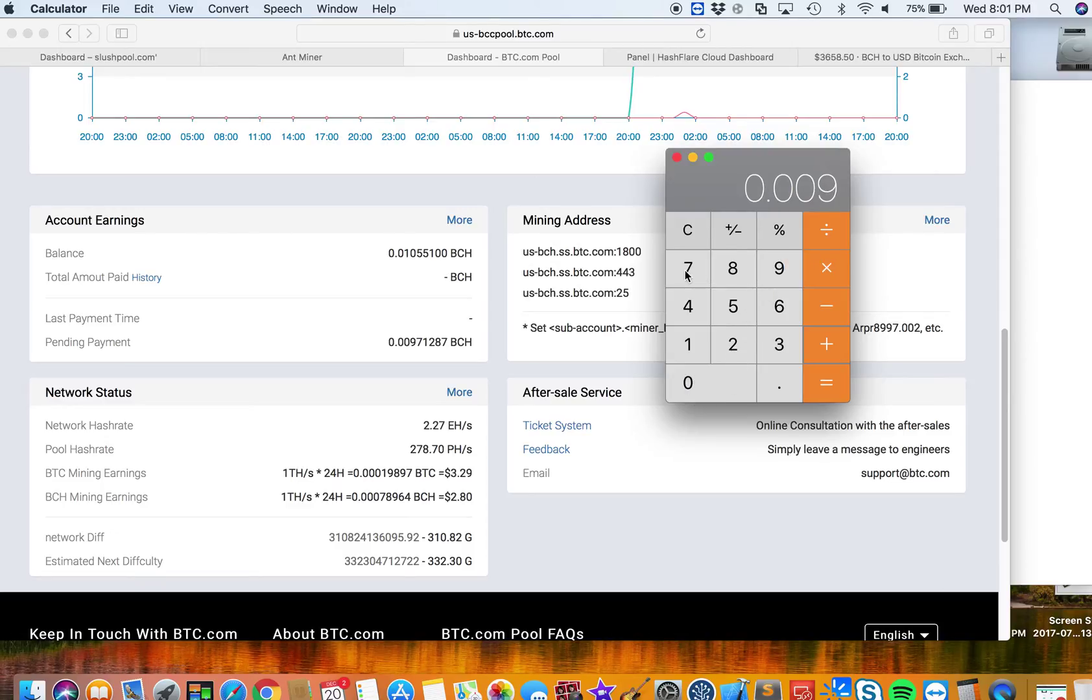
pyautogui.click(687, 272)
pyautogui.click(685, 345)
pyautogui.click(732, 345)
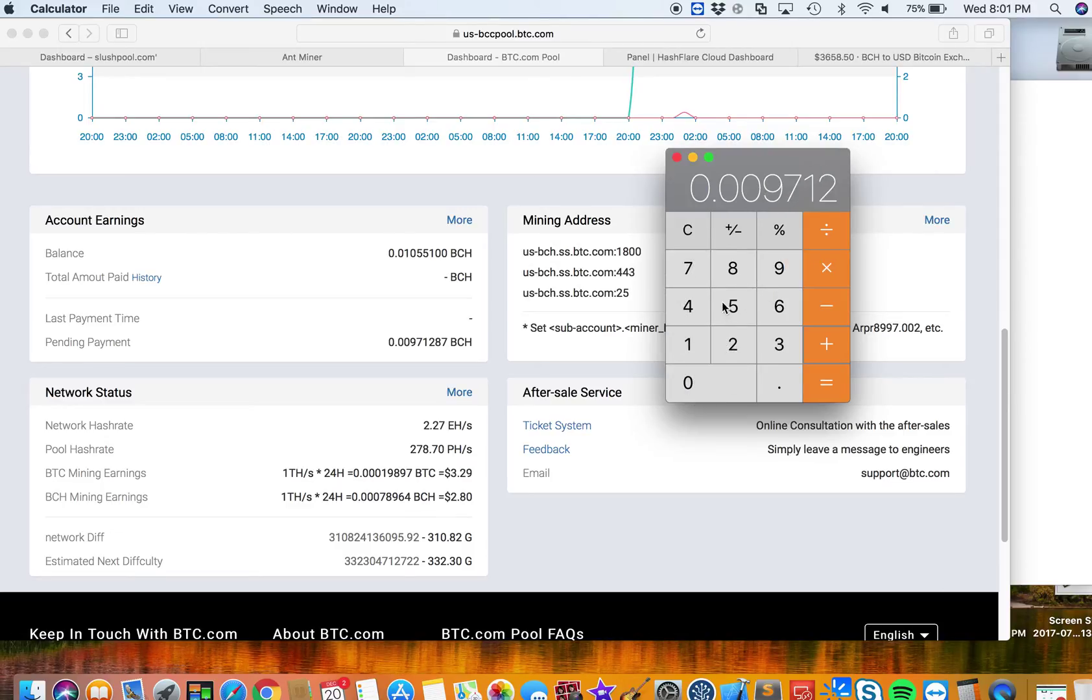
pyautogui.click(732, 269)
pyautogui.press('7')
pyautogui.click(817, 382)
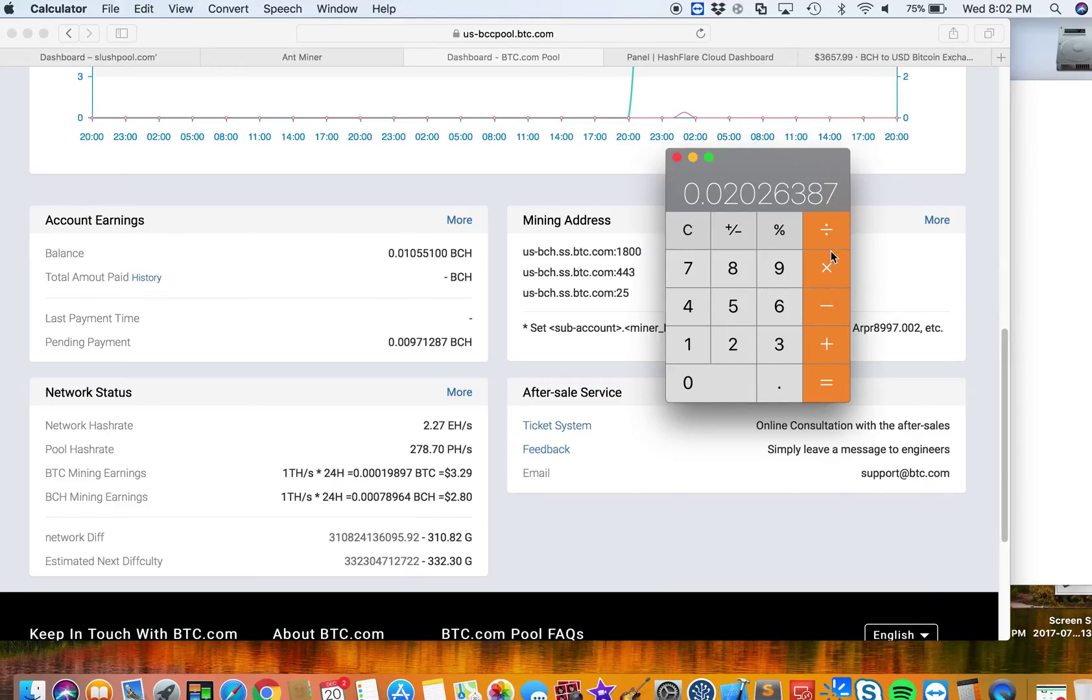
# Step: Multiply the 0.02026387 BCH total by 3655.02 to get 74.0648501274 dollars
pyautogui.click(832, 272)
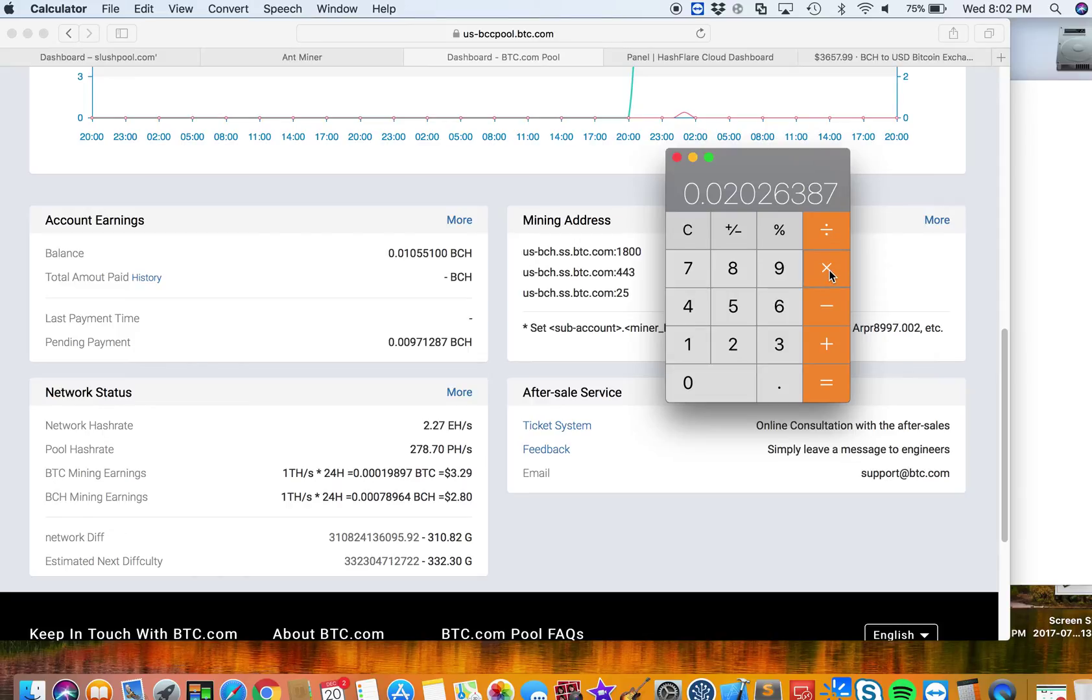
pyautogui.click(778, 344)
pyautogui.click(778, 306)
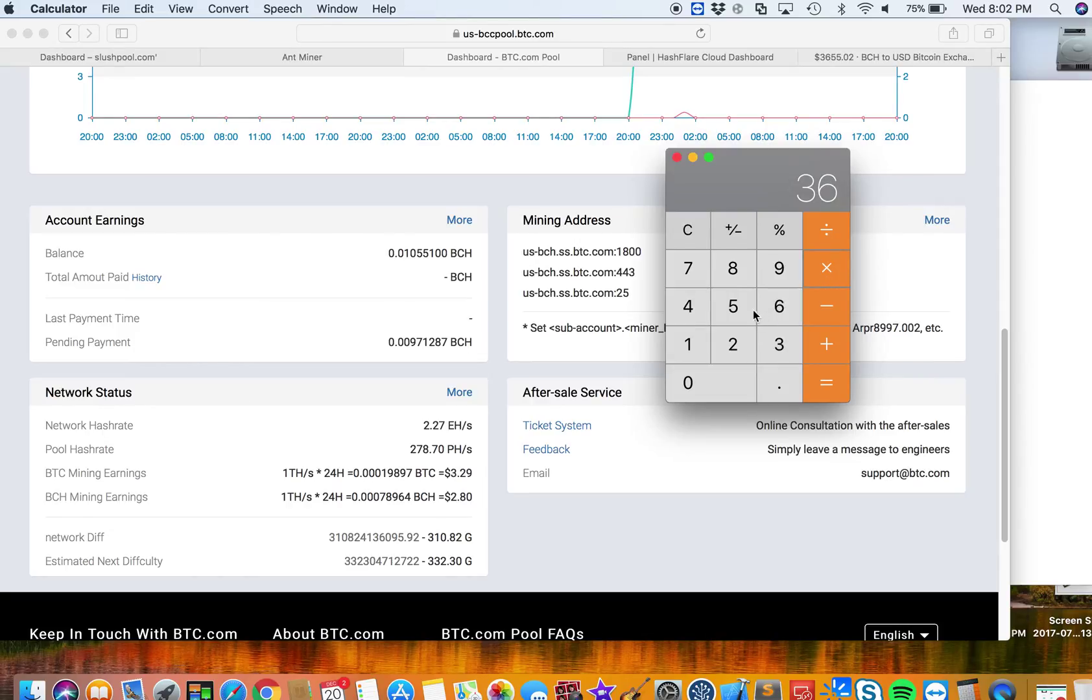
pyautogui.click(732, 307)
pyautogui.click(779, 383)
pyautogui.click(713, 384)
pyautogui.click(732, 344)
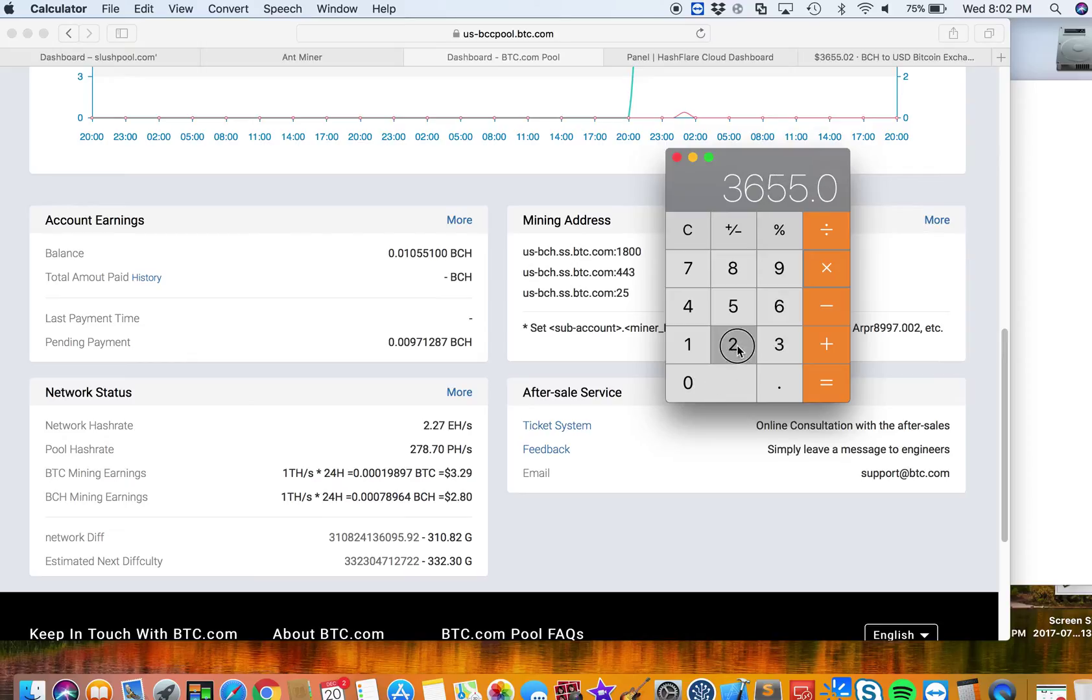
pyautogui.click(827, 385)
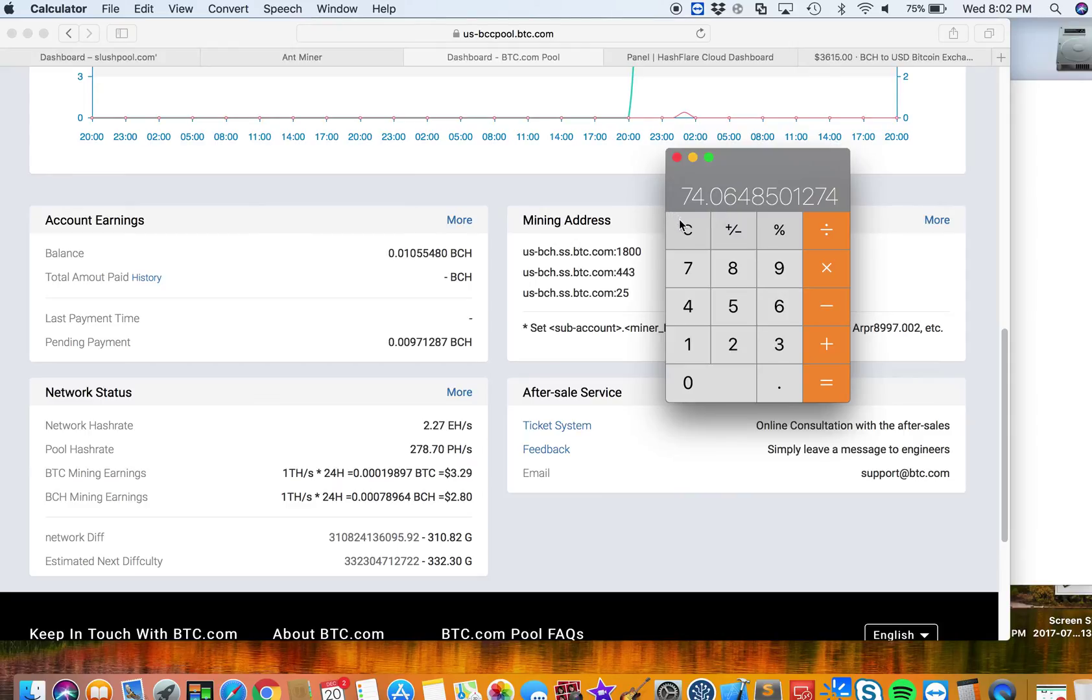
# Step: Scale 74.0648501274 by 30 to 2221.945503822, then by 12 to 26663.346045864
pyautogui.click(823, 271)
pyautogui.click(778, 344)
pyautogui.click(700, 383)
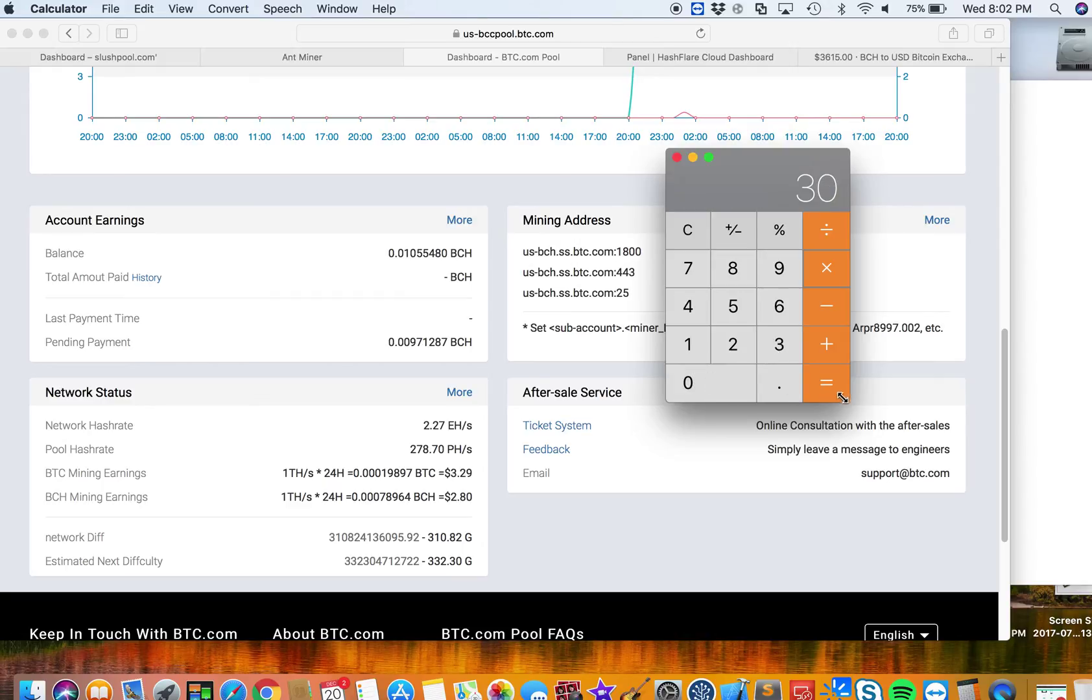
pyautogui.click(826, 382)
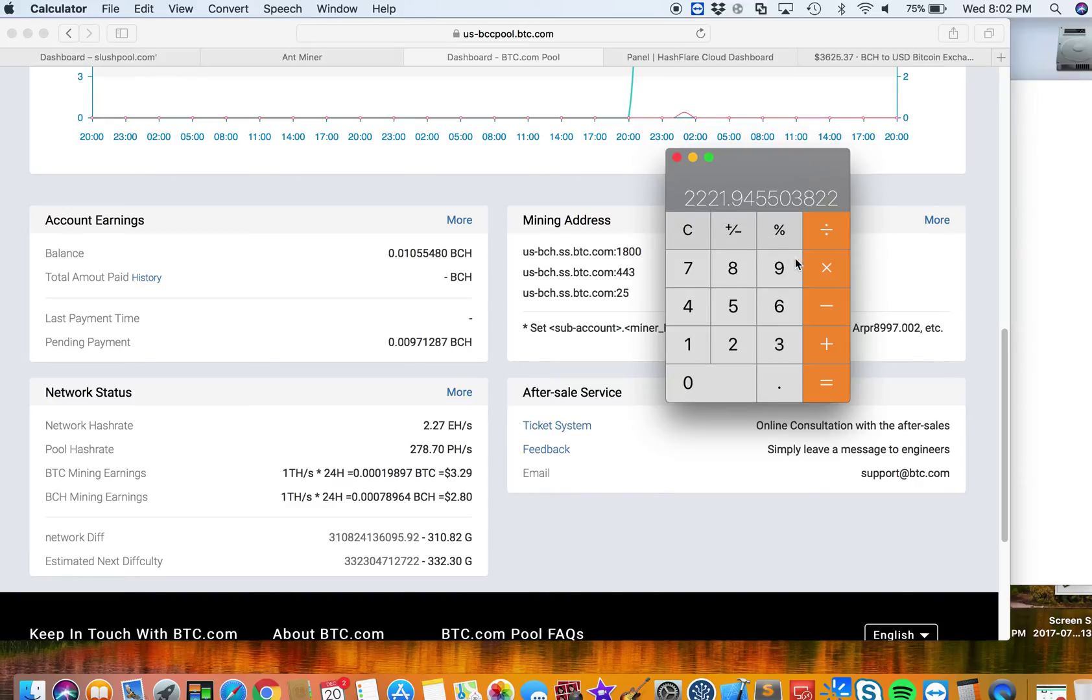
pyautogui.click(689, 345)
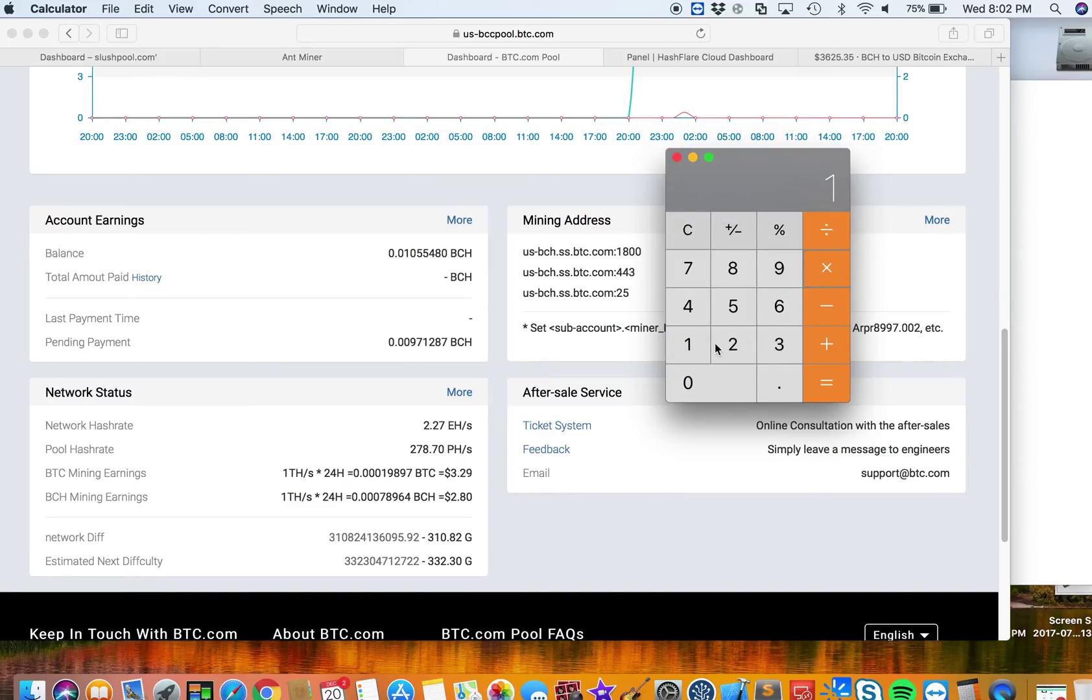
pyautogui.click(732, 344)
pyautogui.click(826, 383)
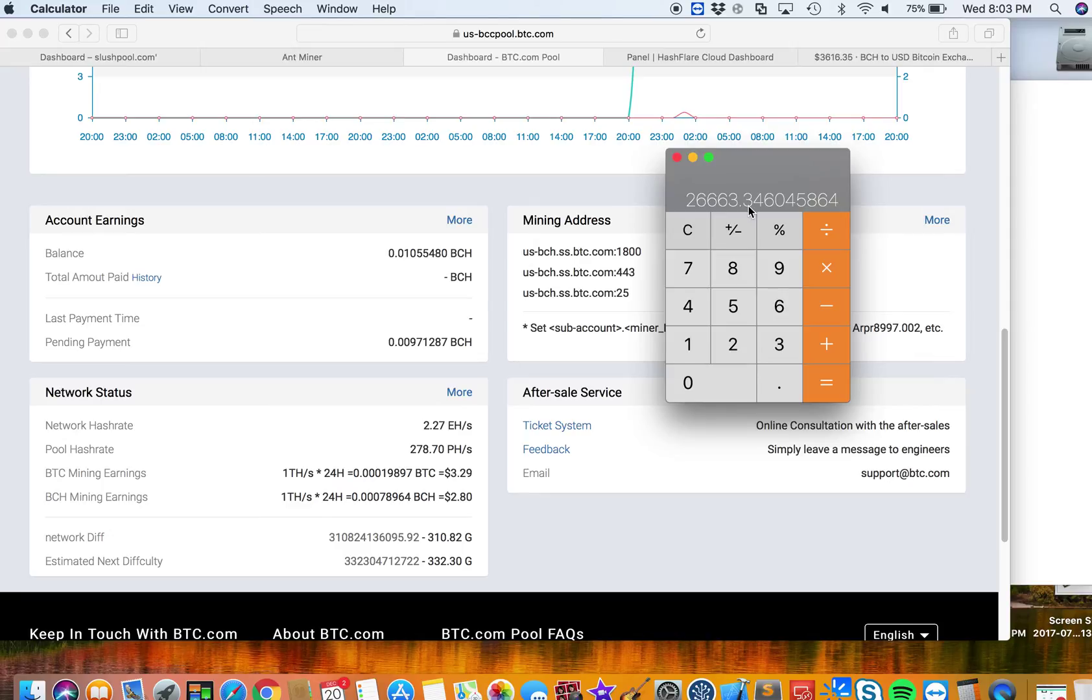
# Step: Clear and sum 224.90 plus 74.60 for a daily total of 299.5
pyautogui.click(689, 232)
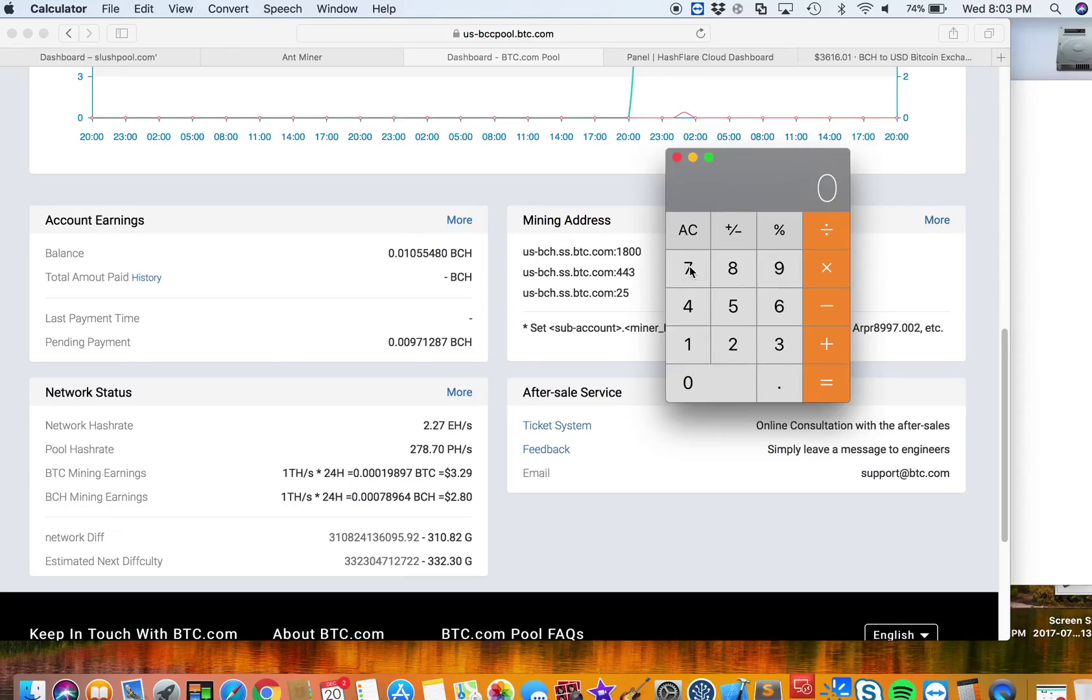
pyautogui.click(732, 344)
pyautogui.click(687, 306)
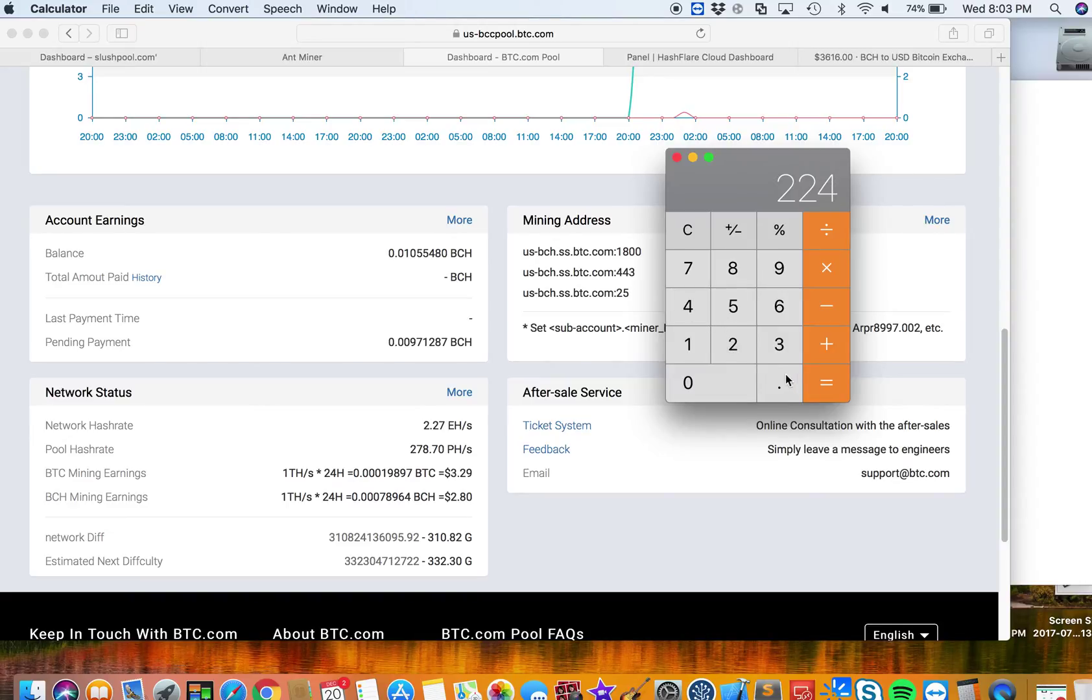
pyautogui.click(779, 382)
pyautogui.click(778, 268)
pyautogui.click(687, 382)
pyautogui.click(826, 344)
pyautogui.click(685, 266)
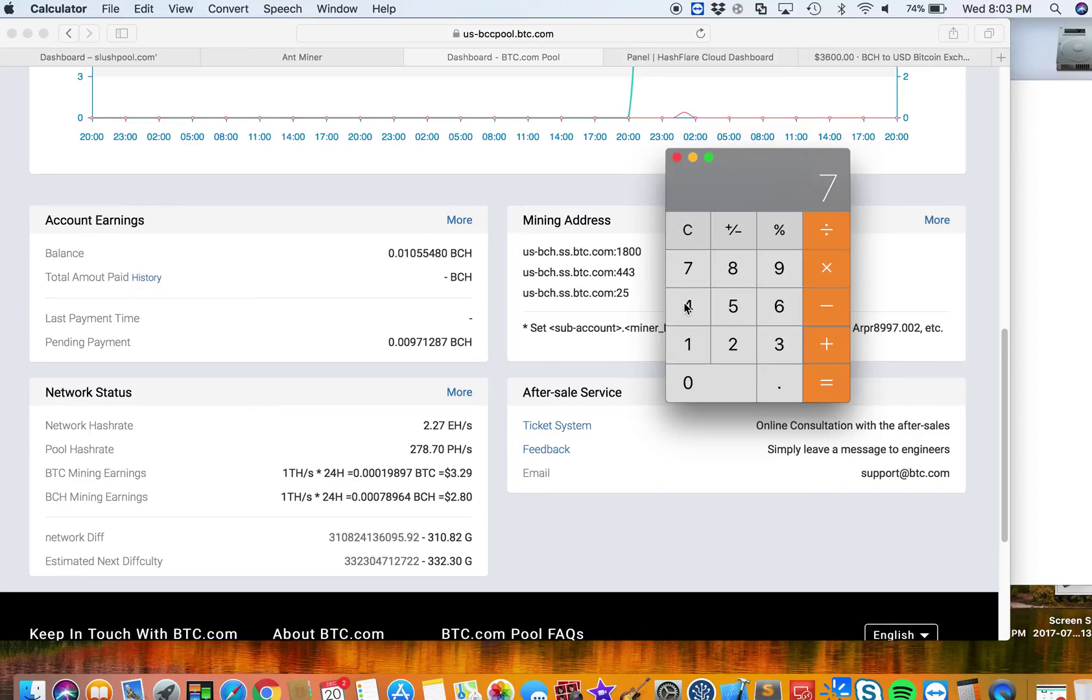
pyautogui.click(687, 307)
pyautogui.click(778, 382)
pyautogui.click(779, 306)
pyautogui.click(723, 389)
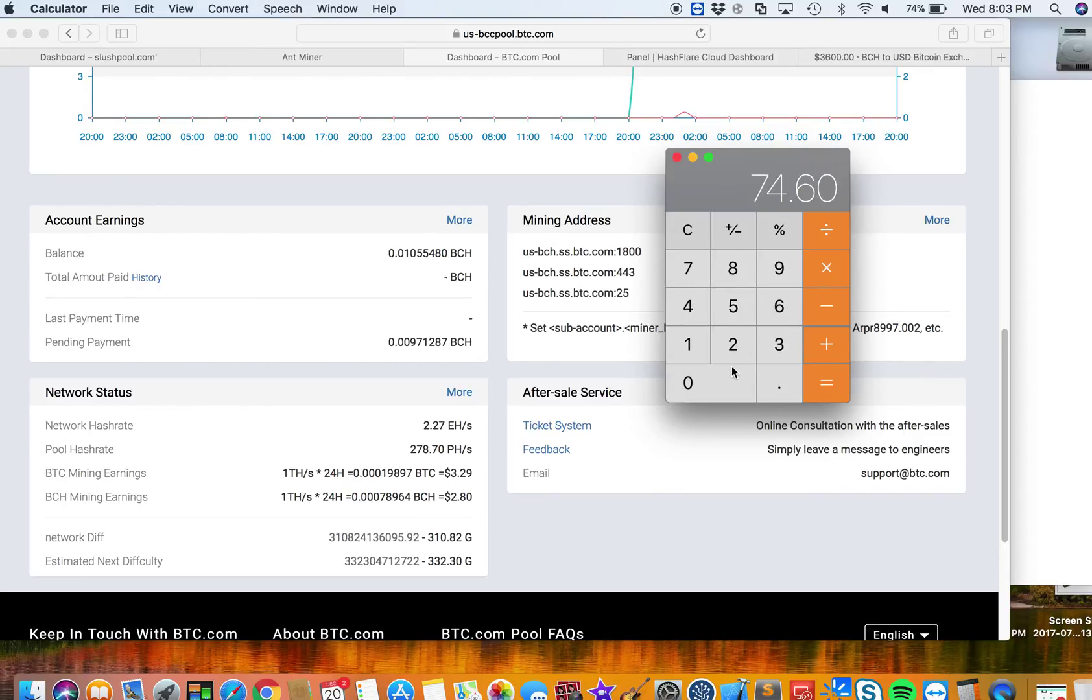
pyautogui.click(826, 389)
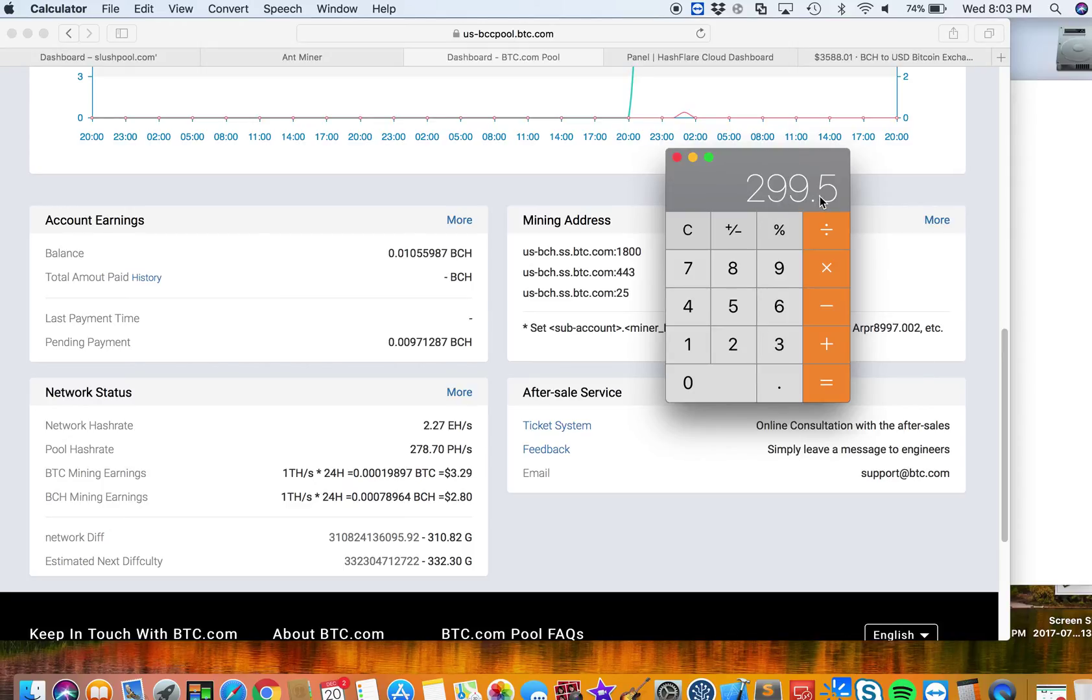
# Step: Bring the Safari BTC.com Pool dashboard back in front of the calculator
pyautogui.click(997, 393)
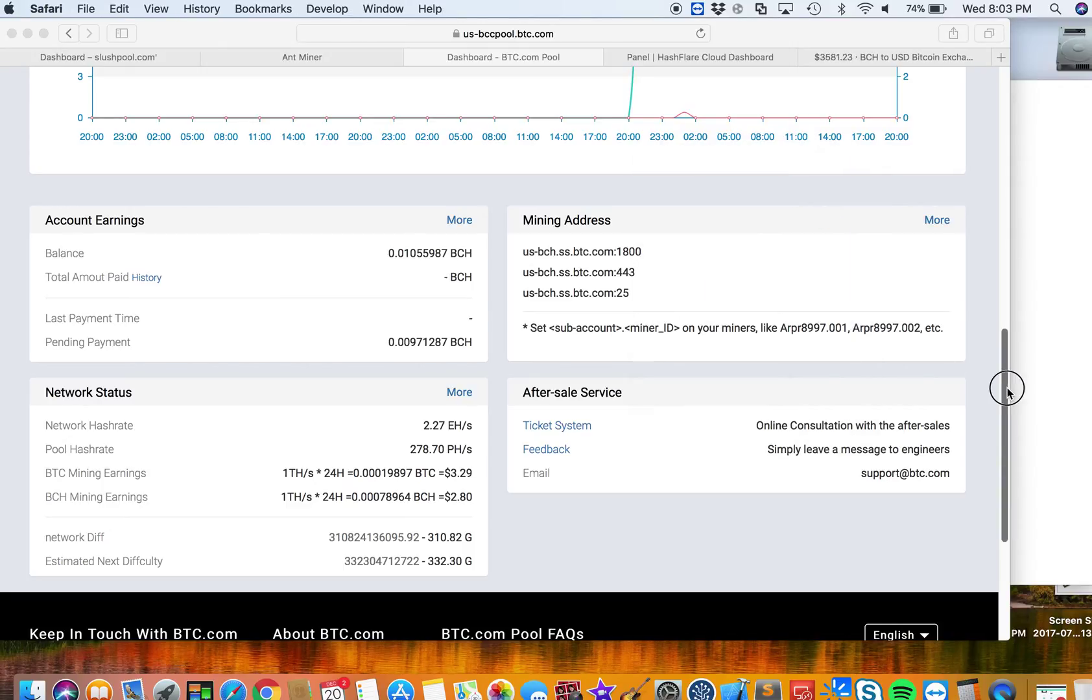
pyautogui.moveTo(1003, 388); pyautogui.dragTo(1003, 110)
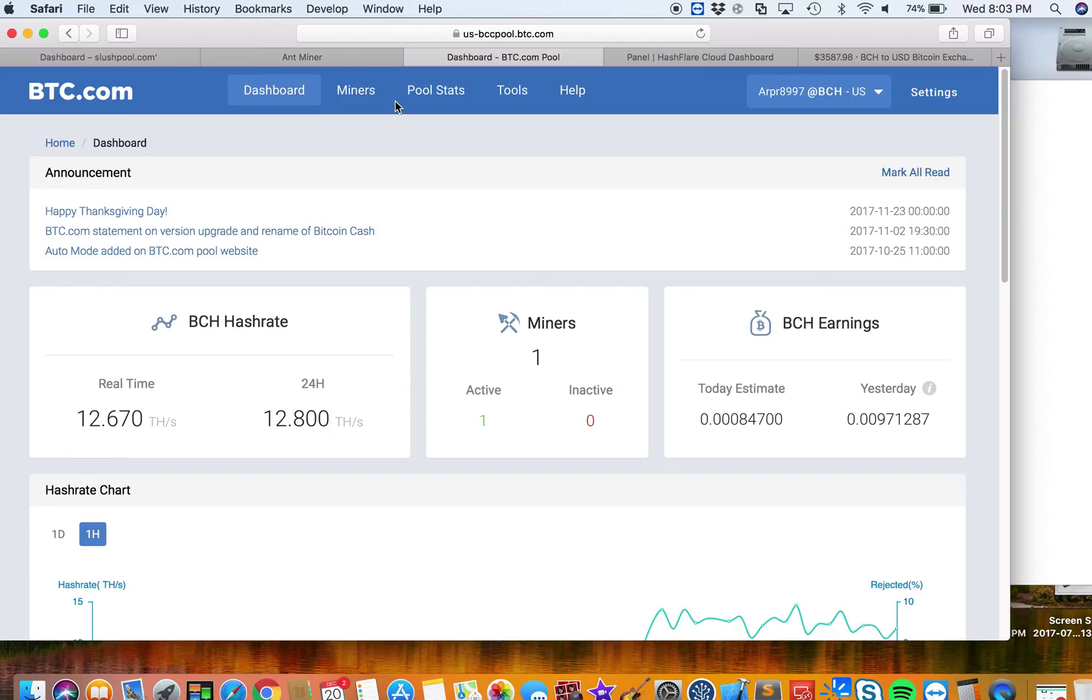
pyautogui.click(858, 56)
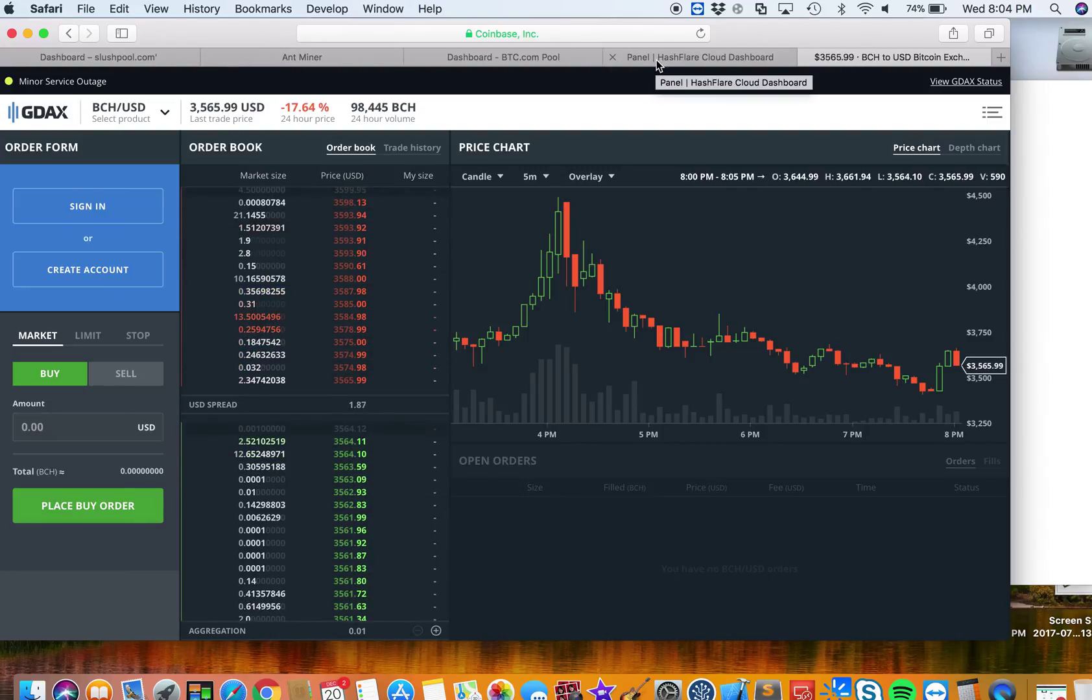
pyautogui.click(97, 56)
pyautogui.click(301, 56)
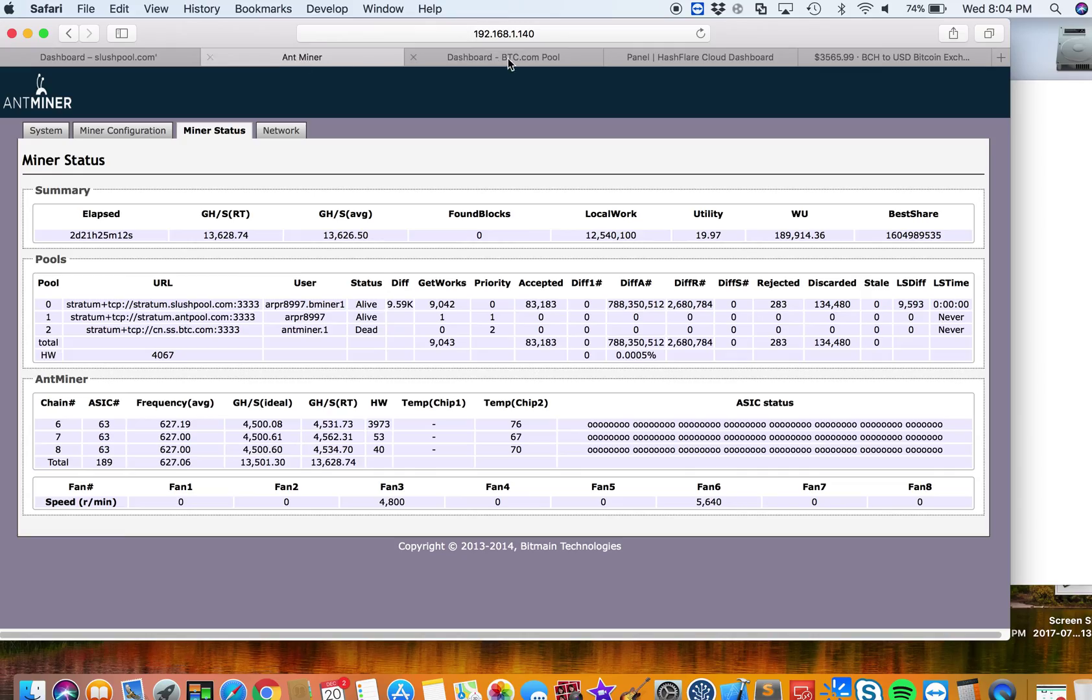
pyautogui.click(502, 57)
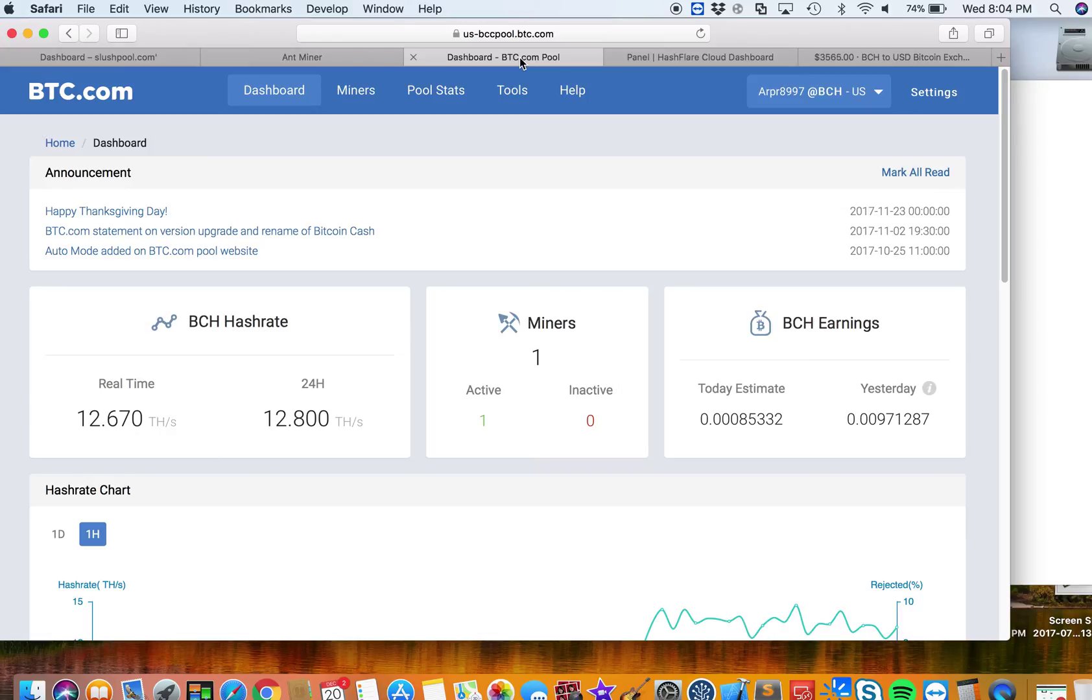